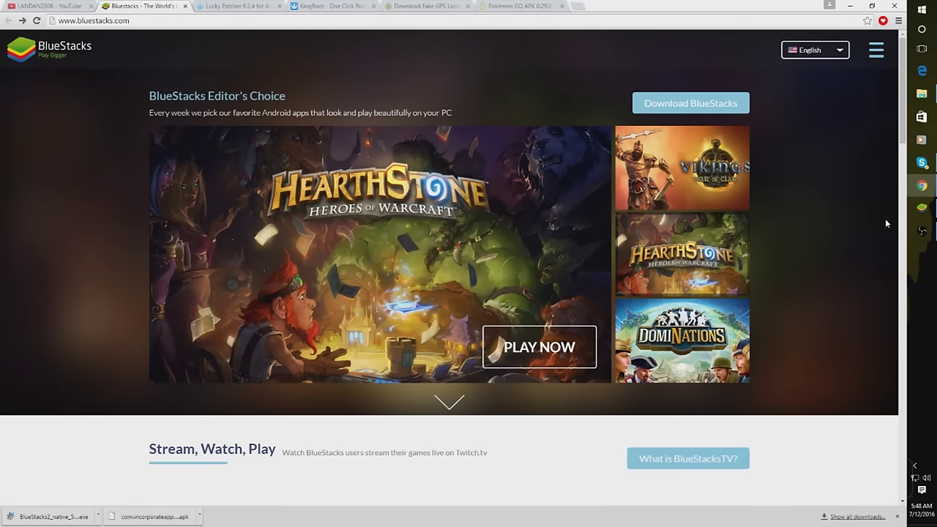
Bring up the BlueStacks Welcome screen and view the Lucky Patcher 6.2.4 download page in the browser
{"action": "left_click", "coordinate": [921, 207]}
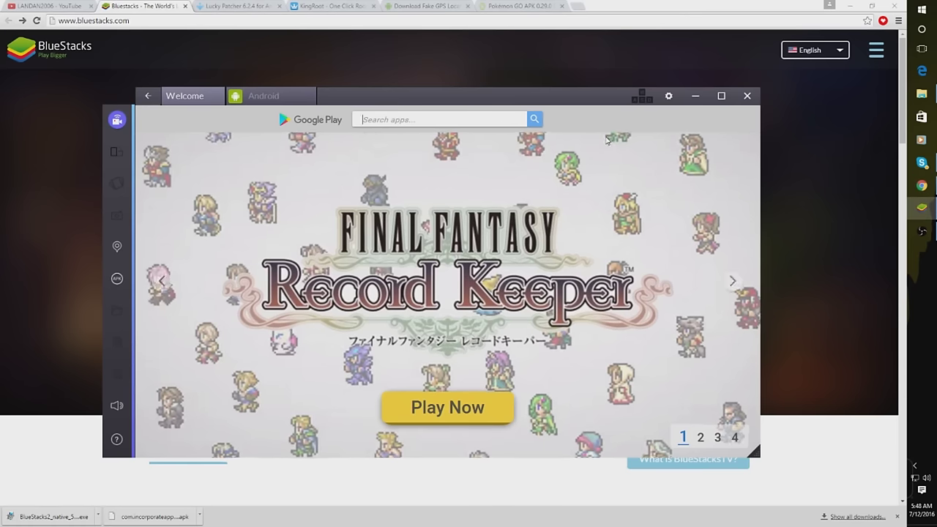
{"action": "left_click_drag", "start_coordinate": [406, 100], "coordinate": [390, 87]}
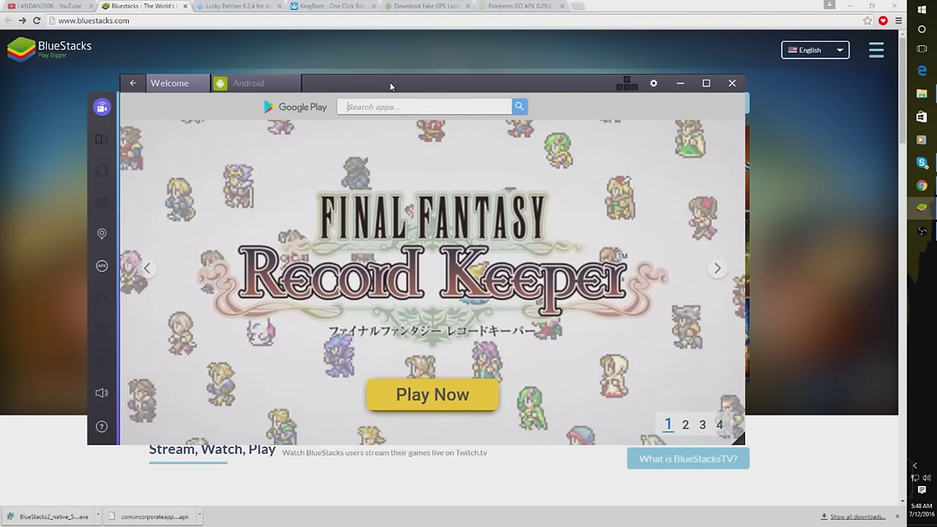
{"action": "left_click", "coordinate": [232, 7]}
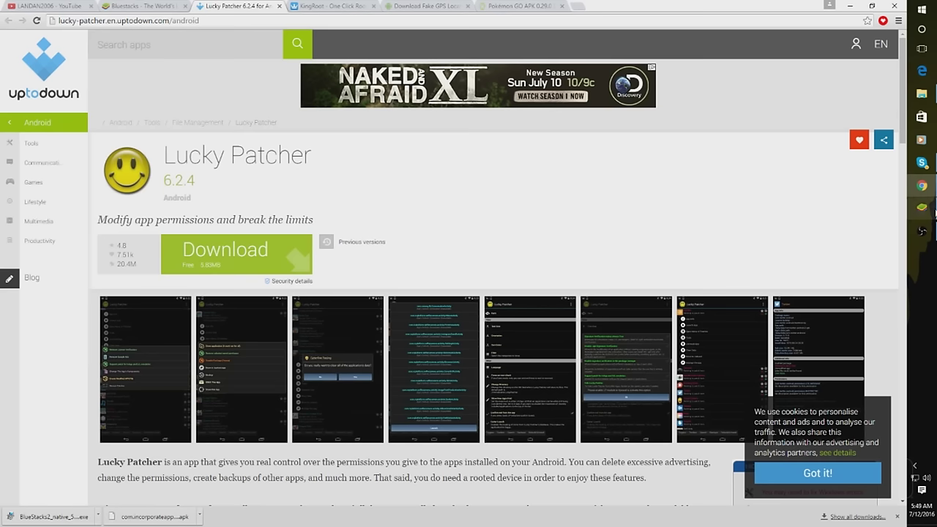
Install lucky-patcher-6-2-4.apk from the Downloads folder in BlueStacks and return to the Android home screen
{"action": "mouse_move", "coordinate": [930, 212]}
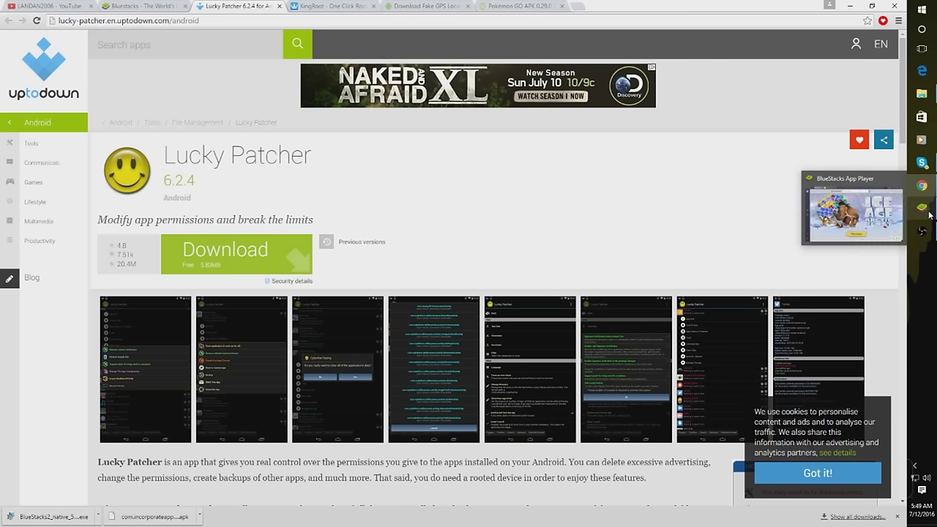
{"action": "left_click", "coordinate": [930, 213]}
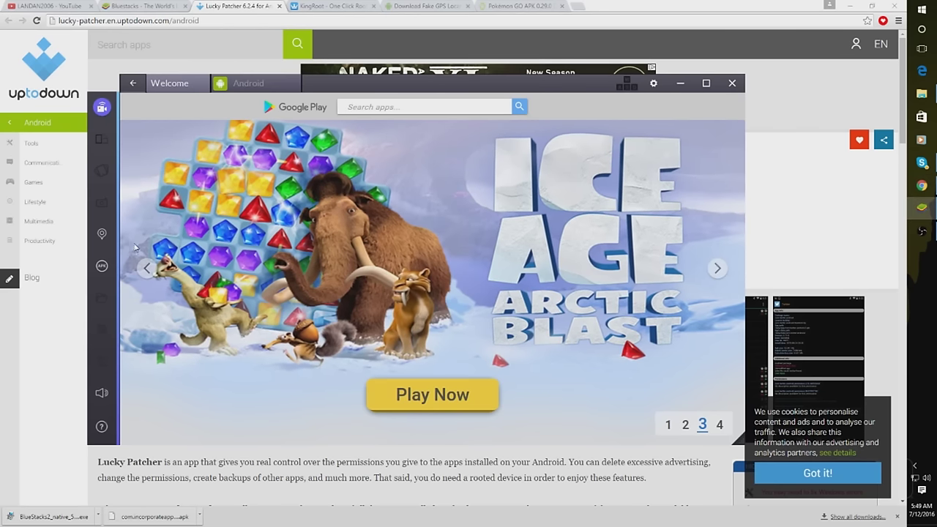
{"action": "left_click", "coordinate": [101, 268]}
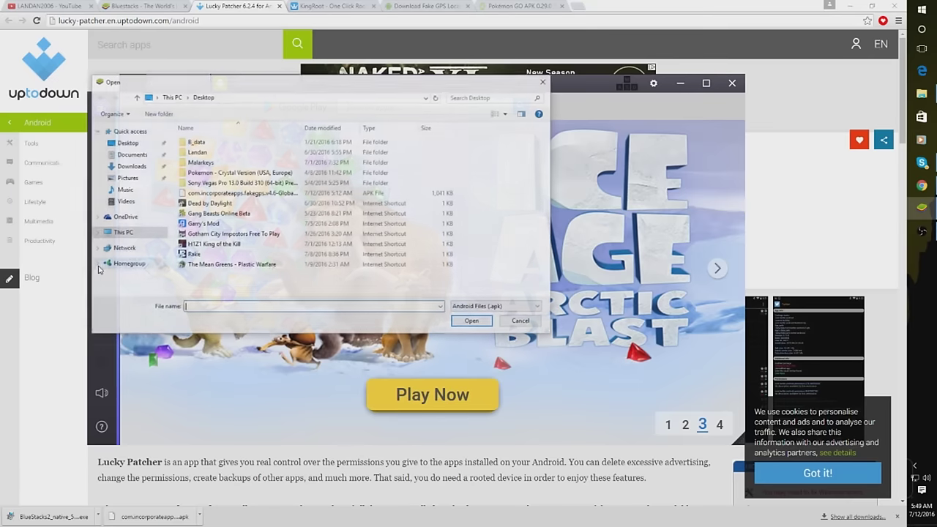
{"action": "left_click", "coordinate": [138, 166]}
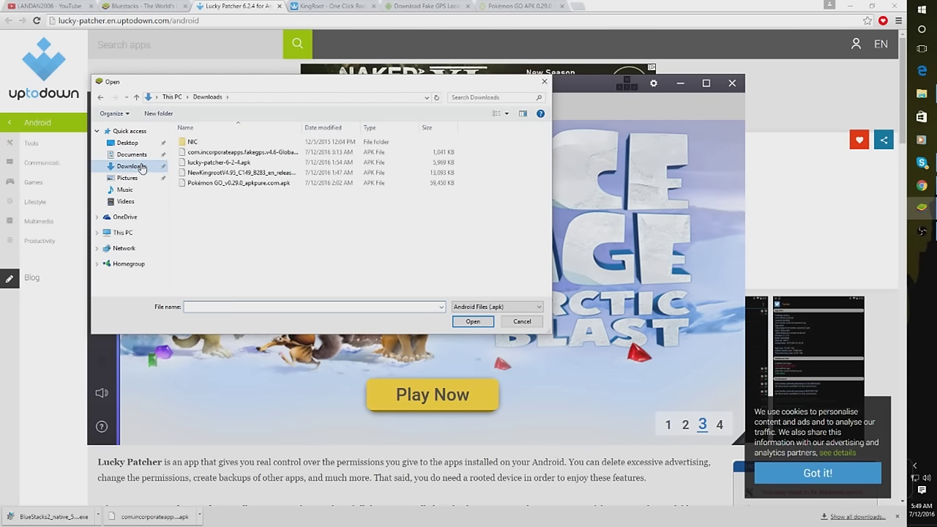
{"action": "left_click", "coordinate": [222, 163]}
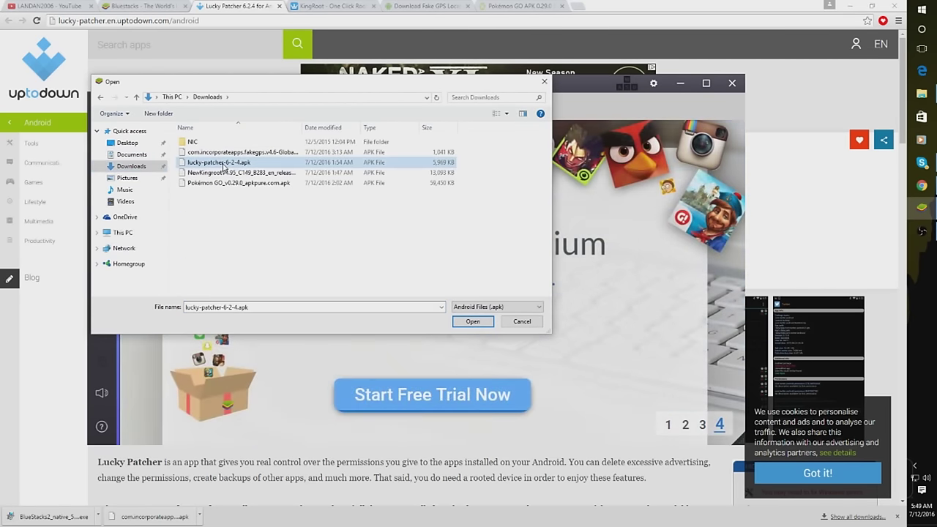
{"action": "left_click", "coordinate": [474, 321]}
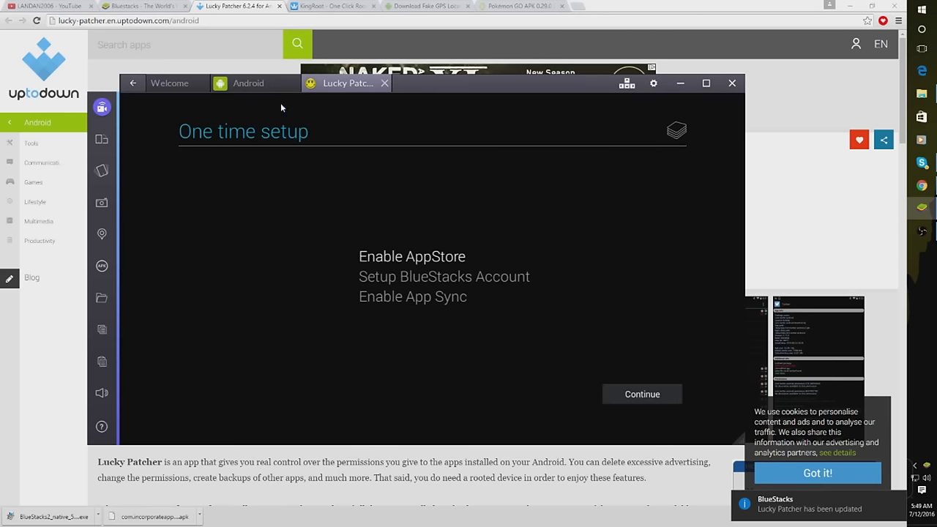
{"action": "left_click", "coordinate": [133, 83]}
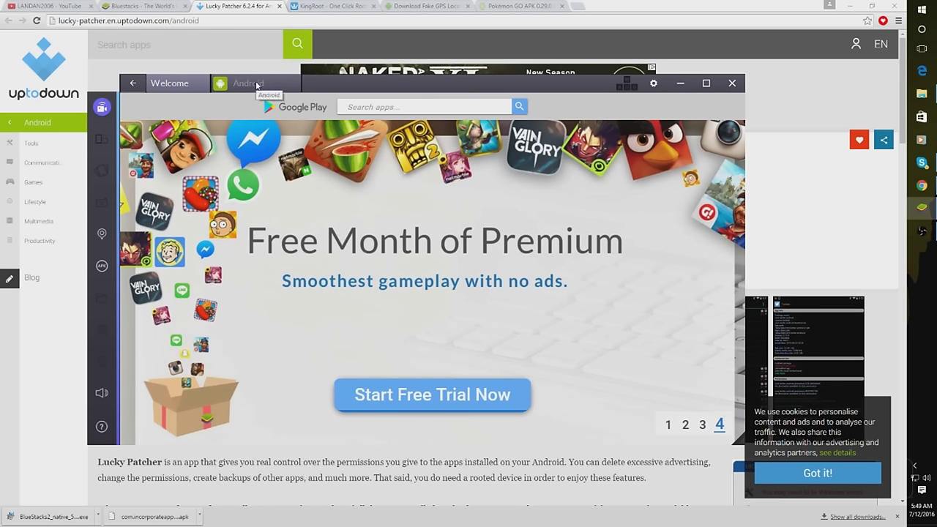
{"action": "left_click", "coordinate": [254, 82]}
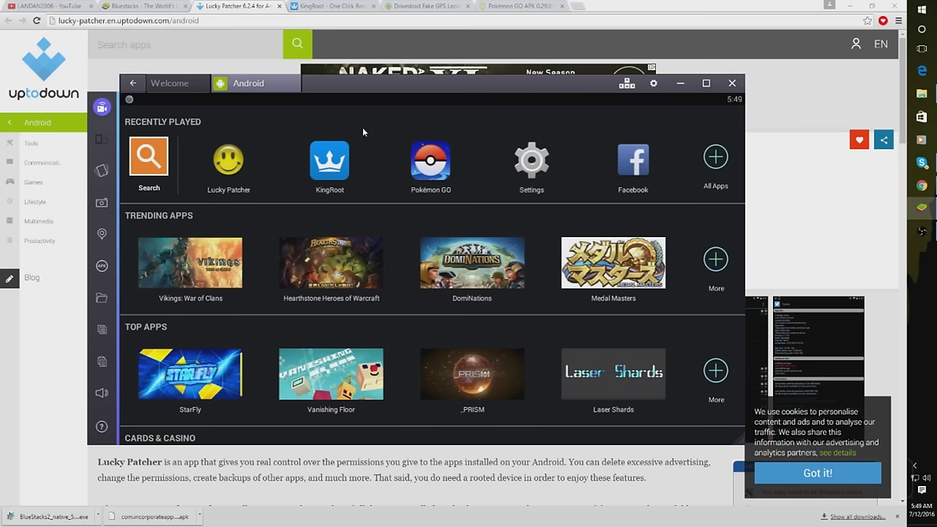
View the KingRoot website, and install the NewKingrootV4.95 APK from the Downloads folder in BlueStacks
{"action": "left_click", "coordinate": [332, 6]}
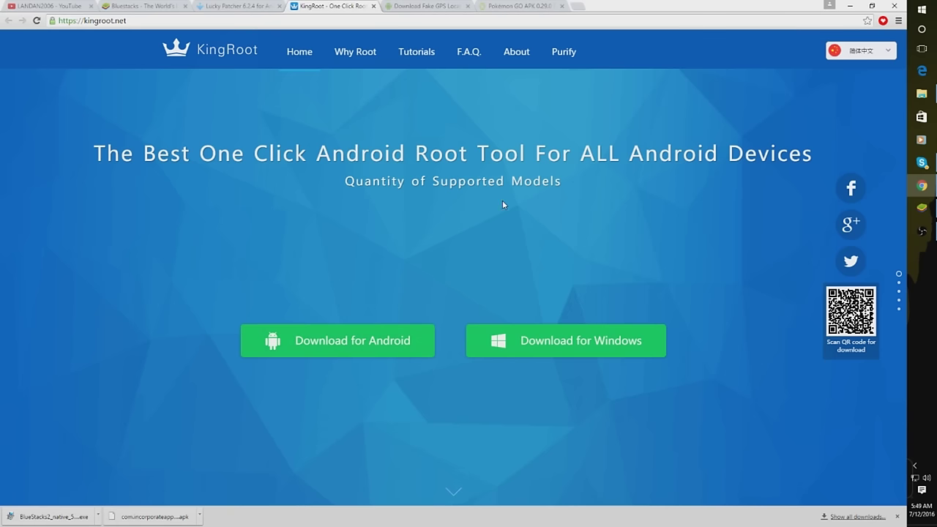
{"action": "left_click", "coordinate": [921, 208]}
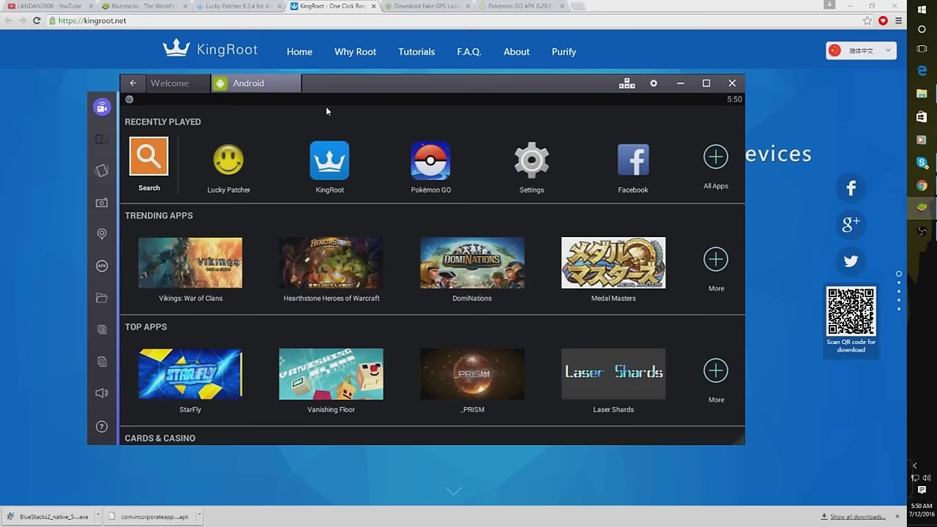
{"action": "left_click", "coordinate": [101, 268]}
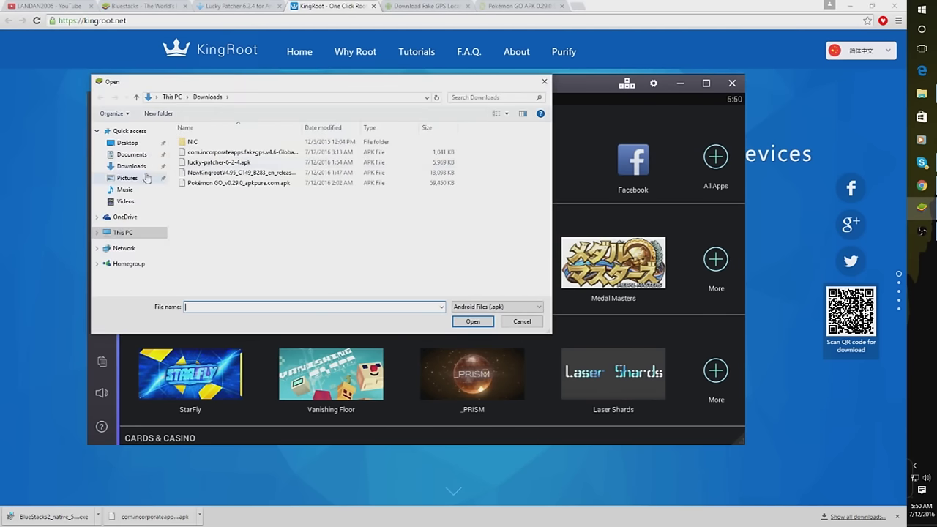
{"action": "left_click", "coordinate": [131, 166]}
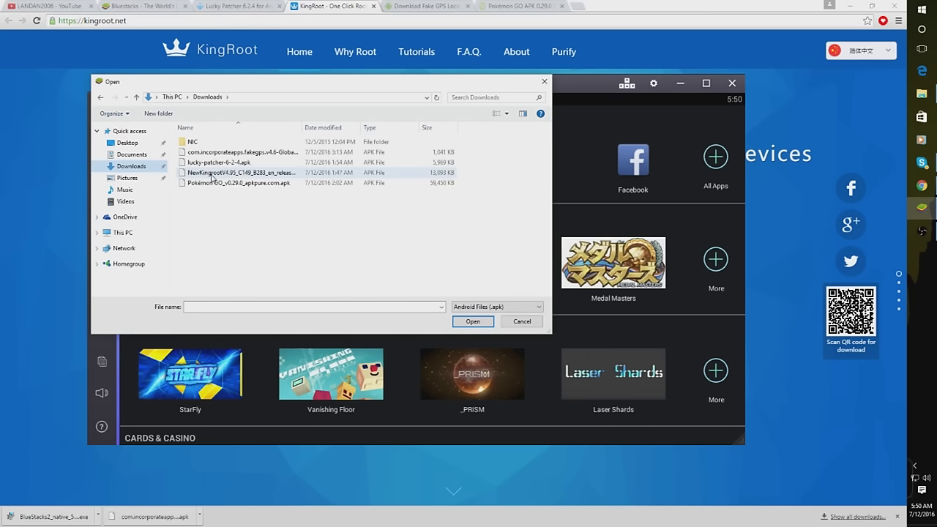
{"action": "left_click", "coordinate": [235, 176]}
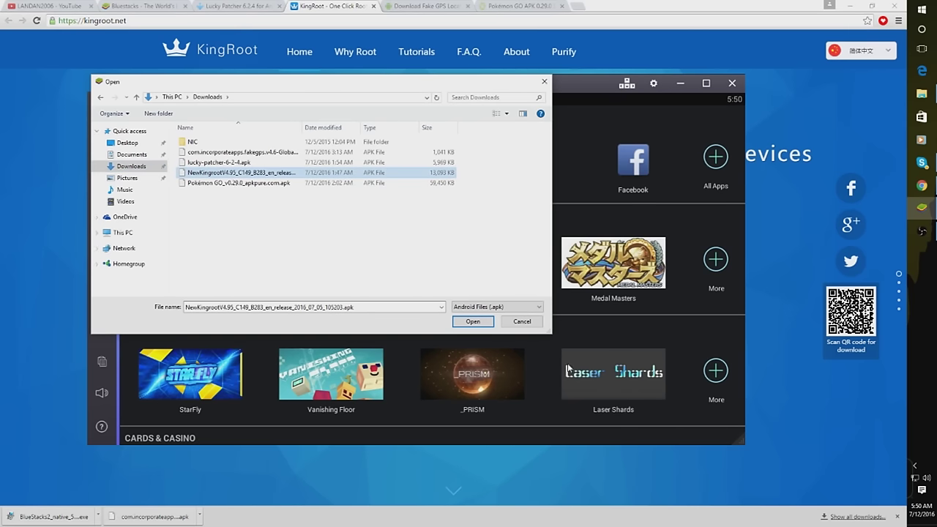
{"action": "left_click", "coordinate": [473, 323]}
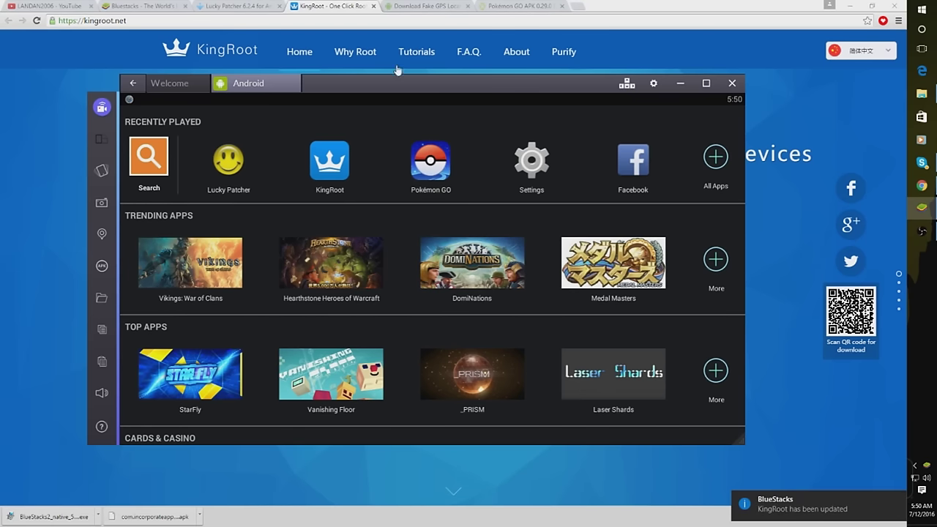
{"action": "left_click", "coordinate": [155, 89]}
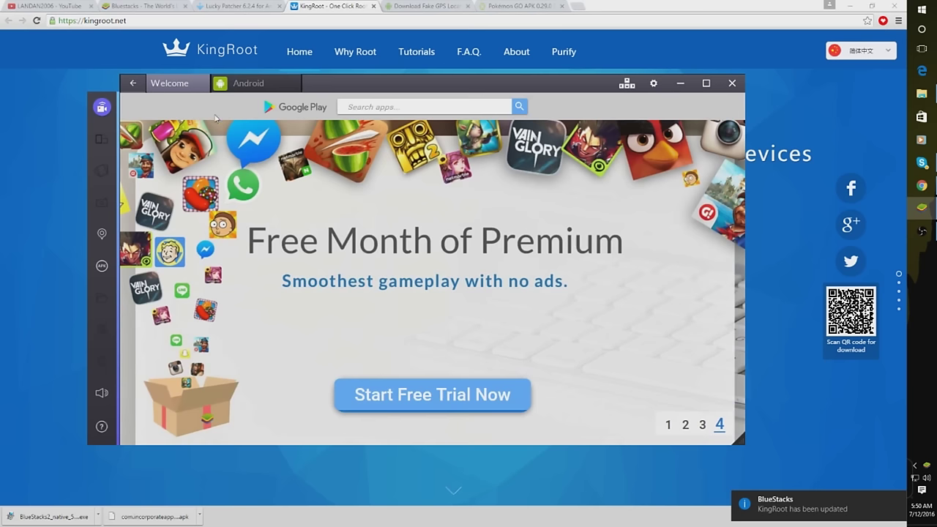
{"action": "left_click_drag", "start_coordinate": [435, 83], "coordinate": [456, 129]}
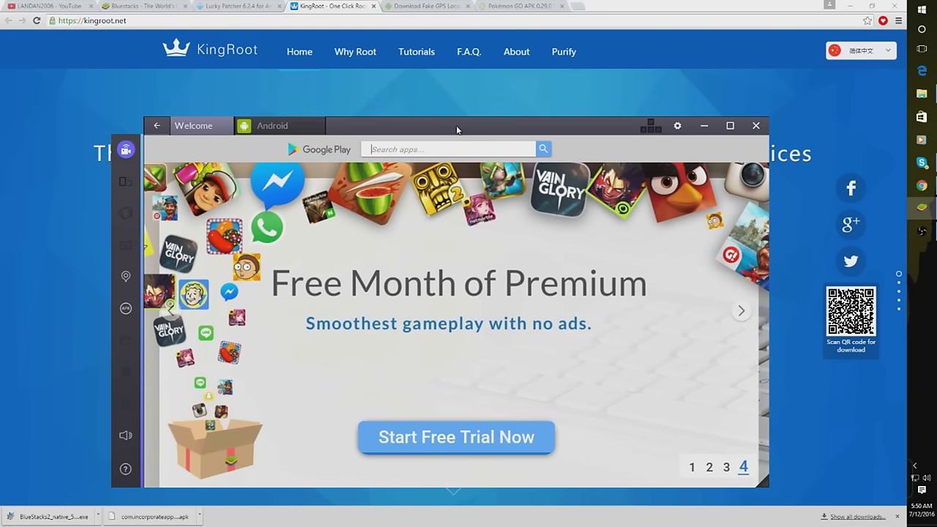
{"action": "left_click_drag", "start_coordinate": [456, 130], "coordinate": [458, 98]}
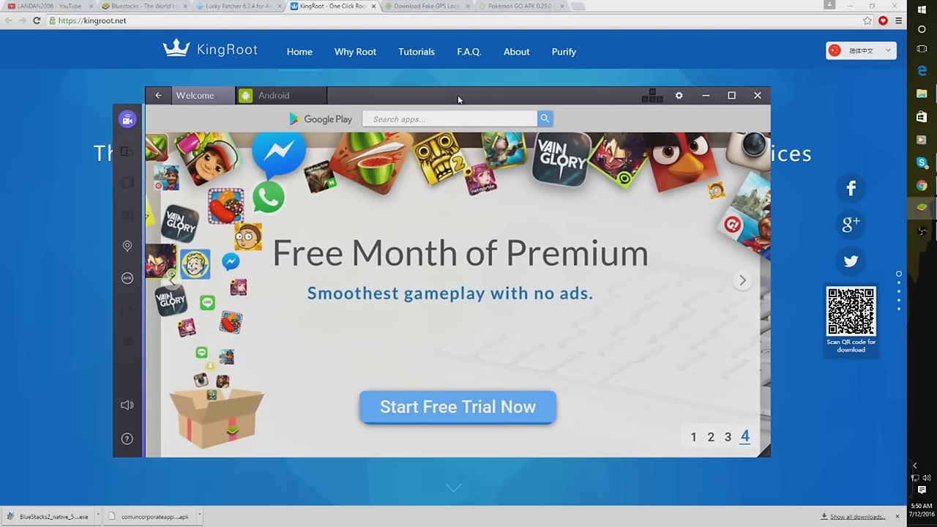
Generate the download link for com.incorporateapps.fakegps.v4.6-GlobalAPK.Co.apk in the browser and highlight part of its file name
{"action": "left_click", "coordinate": [422, 6]}
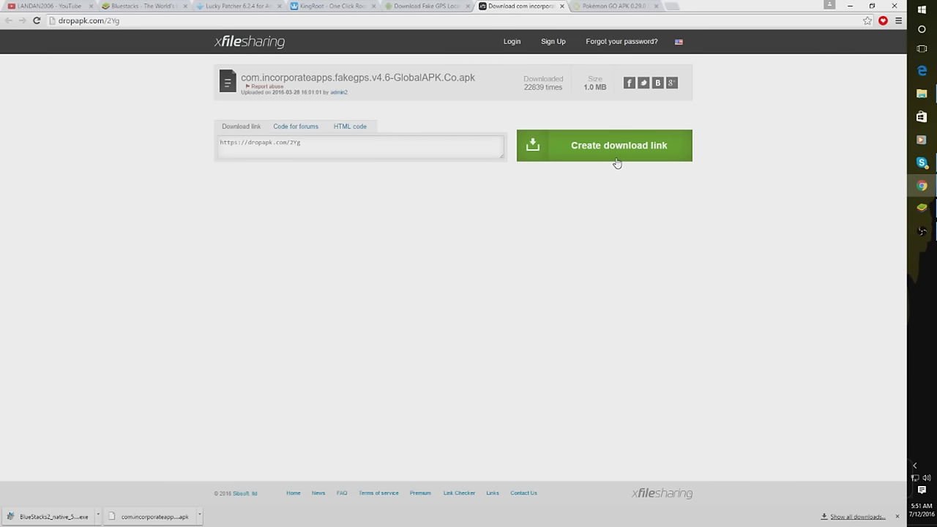
{"action": "left_click", "coordinate": [613, 161]}
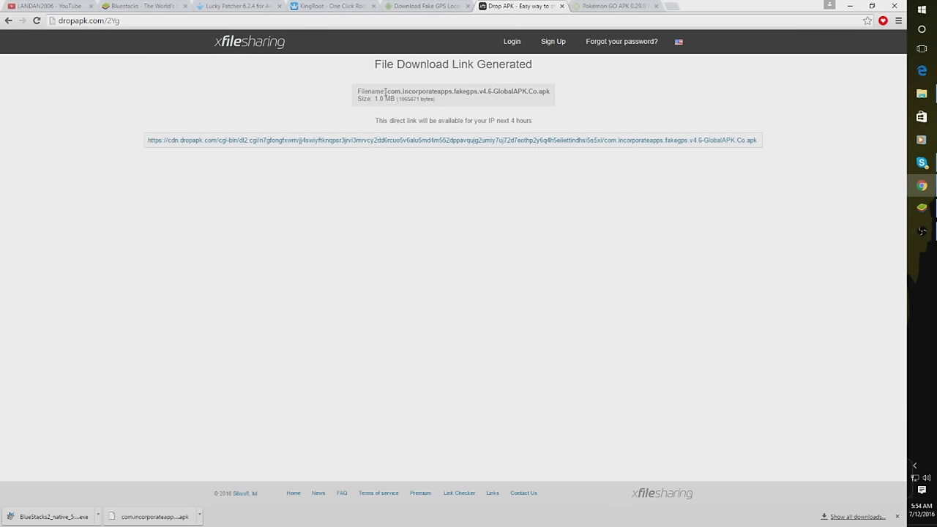
{"action": "left_click_drag", "start_coordinate": [389, 91], "coordinate": [458, 86]}
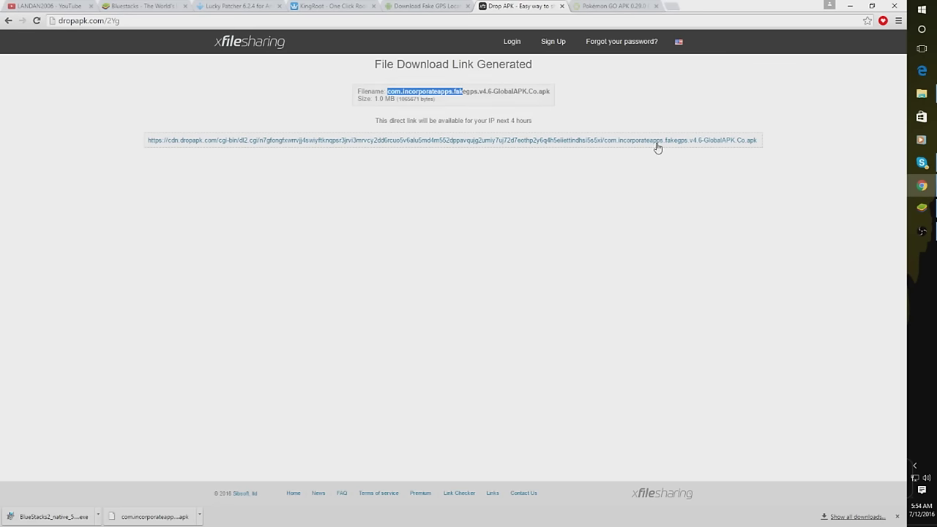
Switch to BlueStacks and view the Downloads folder in its file chooser without choosing a file
{"action": "left_click", "coordinate": [922, 207]}
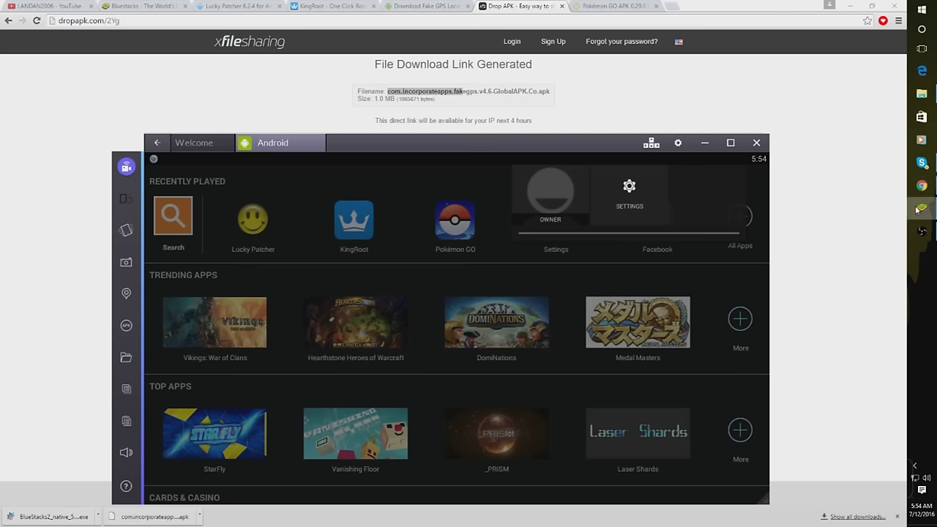
{"action": "left_click", "coordinate": [126, 361]}
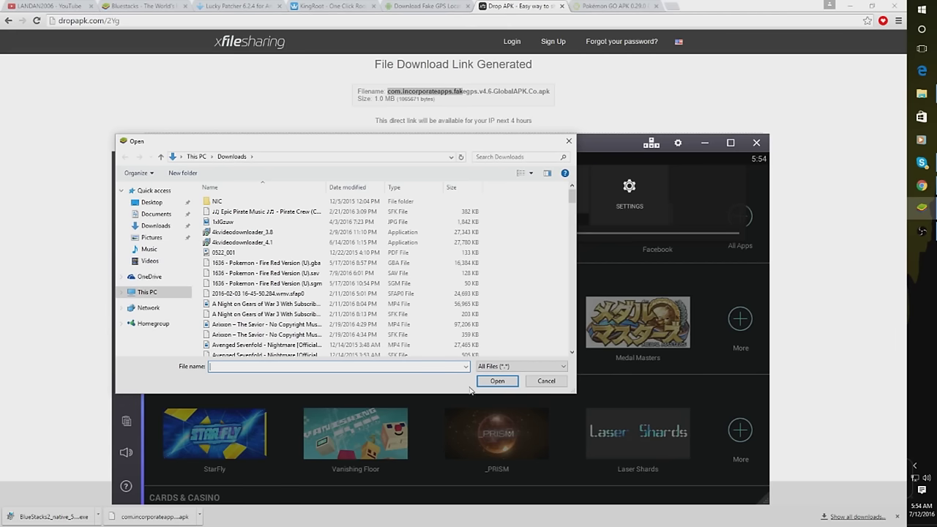
{"action": "left_click", "coordinate": [574, 145]}
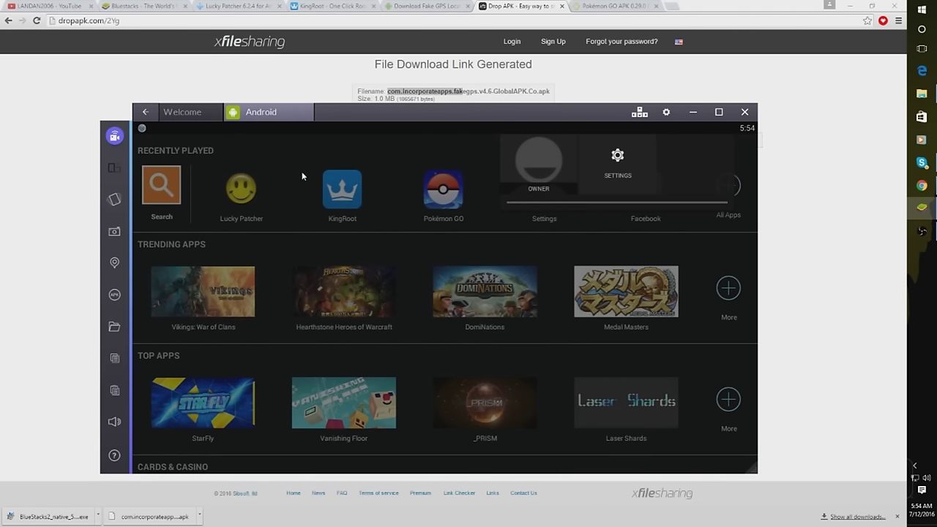
Start Rebuild & Install in Lucky Patcher and browse to /storage/sdcard/windows/BstSharedFolder
{"action": "left_click", "coordinate": [236, 191]}
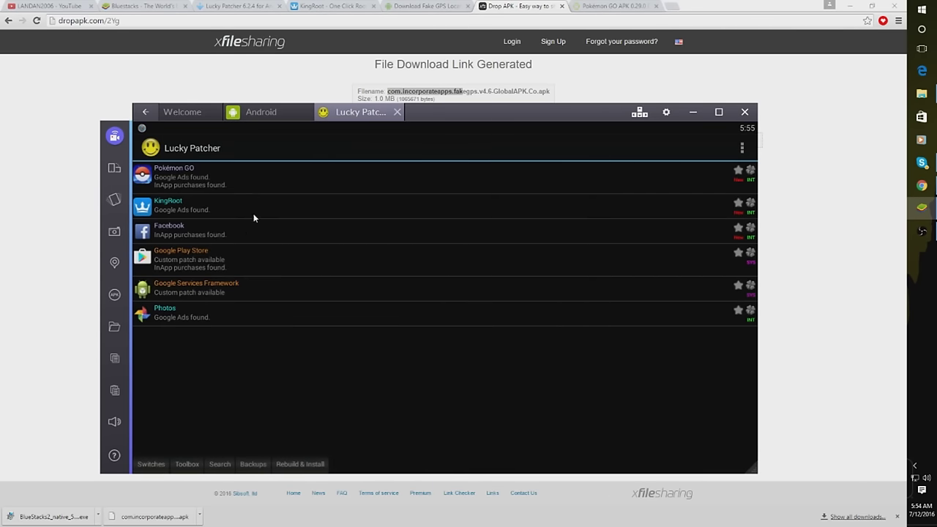
{"action": "left_click", "coordinate": [302, 463]}
{"action": "left_click", "coordinate": [160, 155]}
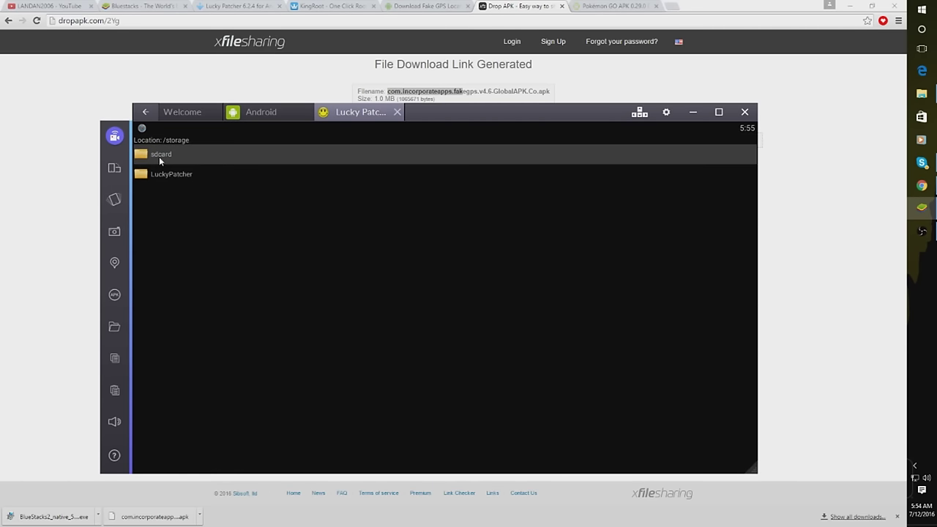
{"action": "left_click", "coordinate": [163, 454]}
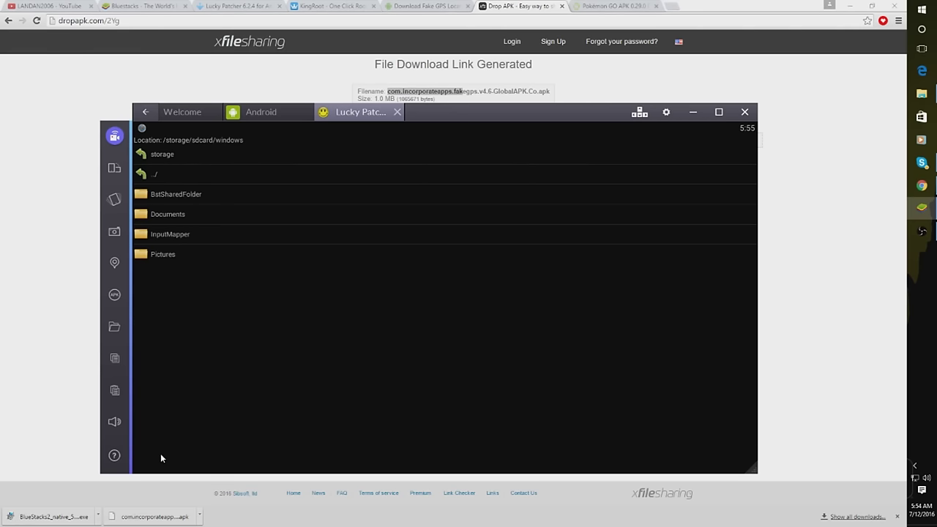
{"action": "left_click", "coordinate": [190, 195]}
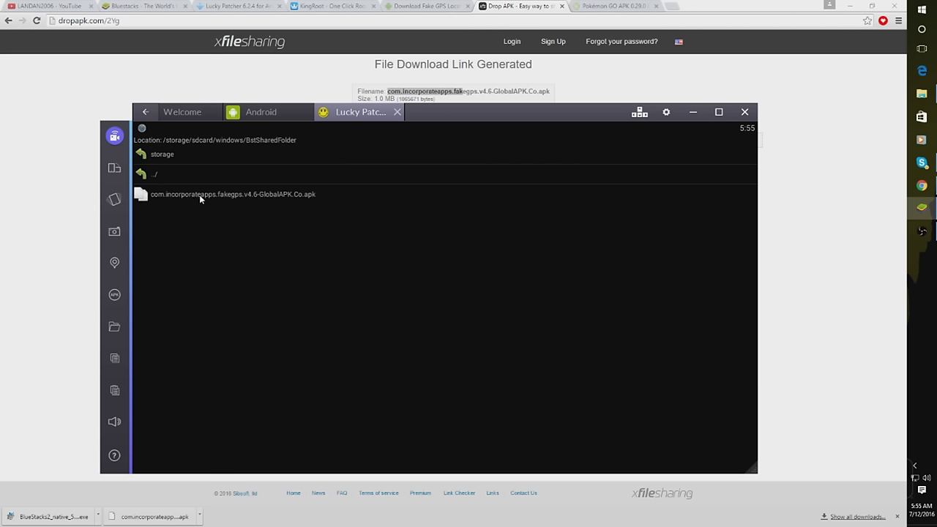
Install com.incorporateapps.fakegps.v4.6-GlobalAPK.Co.apk as a system app
{"action": "left_click", "coordinate": [199, 195]}
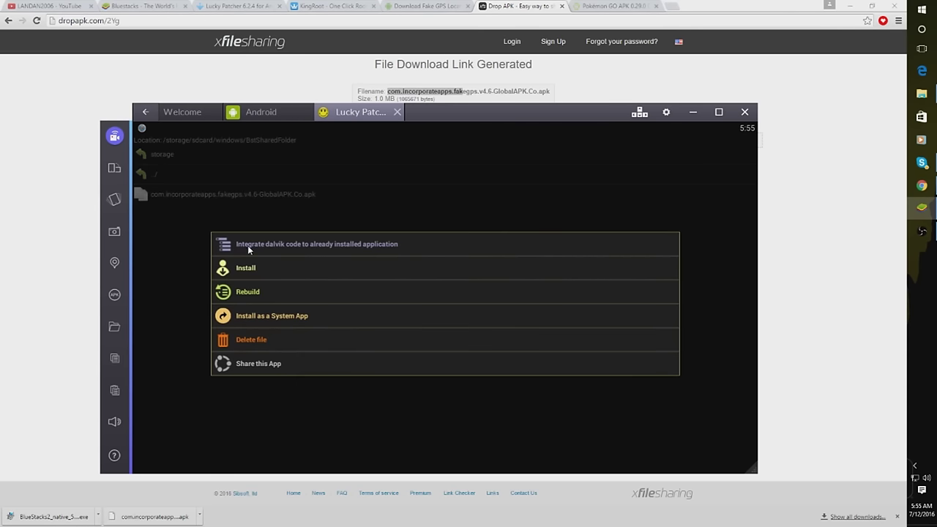
{"action": "left_click", "coordinate": [279, 316]}
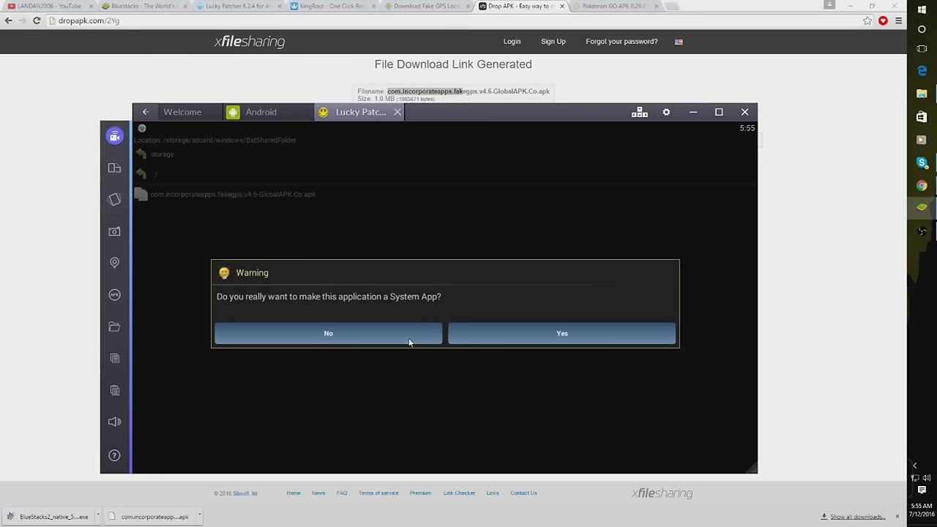
{"action": "left_click", "coordinate": [467, 333]}
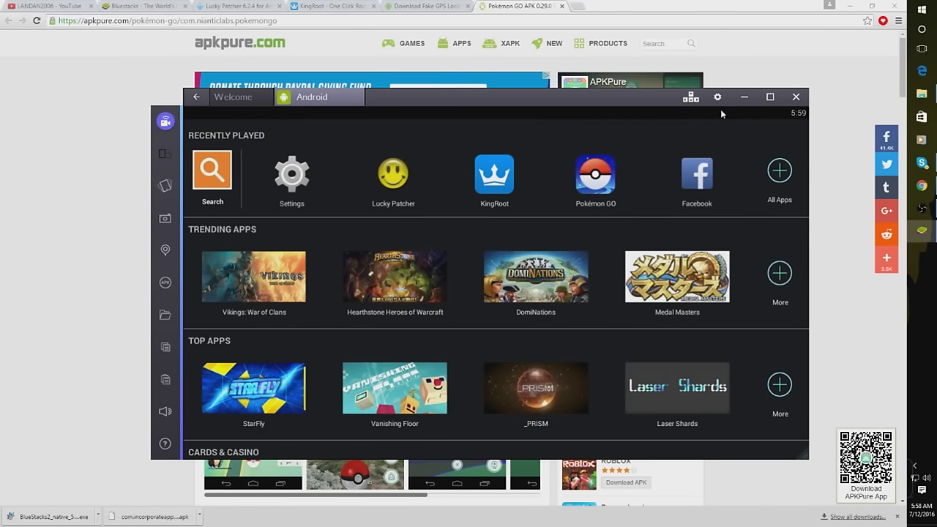
Restart the BlueStacks Android plugin
{"action": "left_click", "coordinate": [717, 98]}
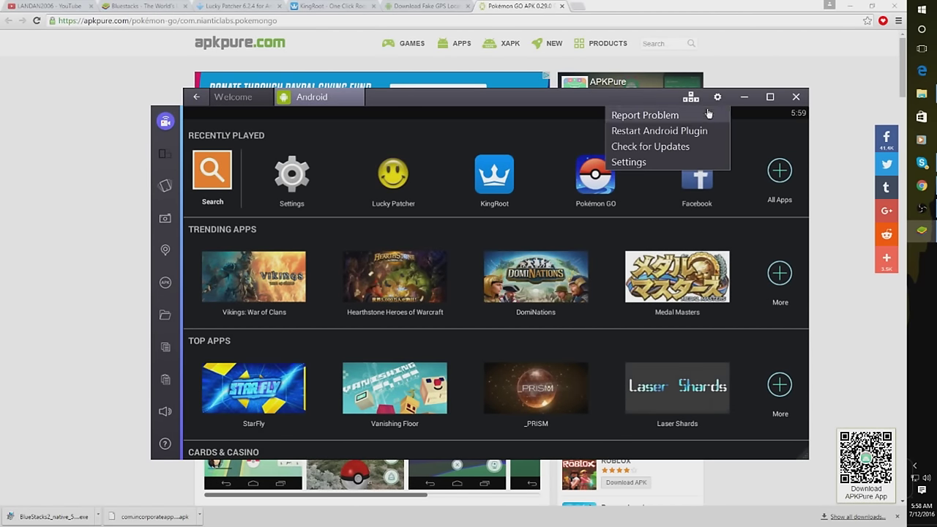
{"action": "left_click", "coordinate": [648, 132]}
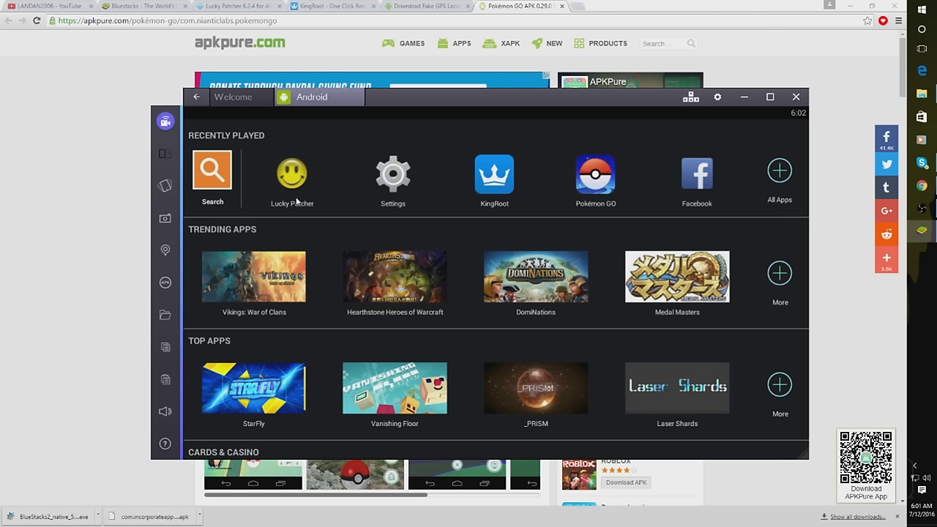
Open Lucky Patcher and install the com.incorporateapps.fakegps.v4.6 APK from the Desktop folder through the BlueStacks APK chooser
{"action": "left_click", "coordinate": [294, 187]}
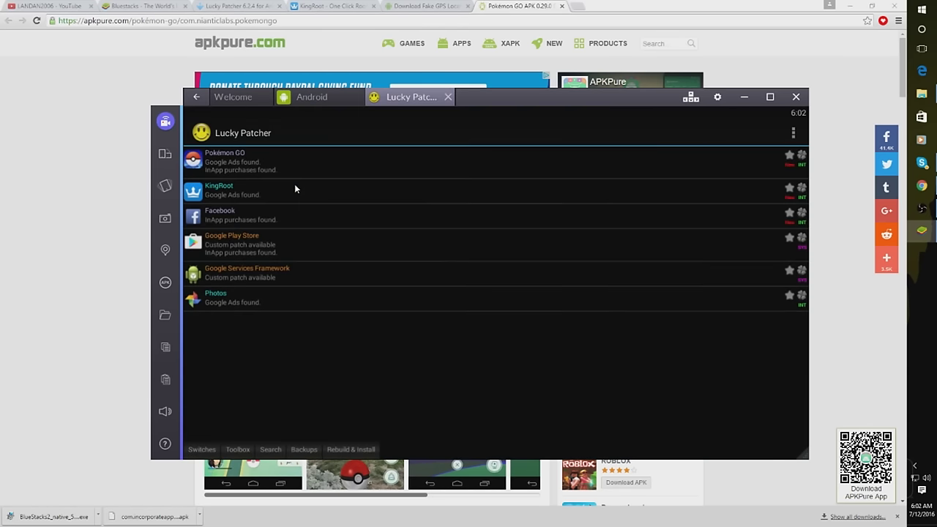
{"action": "left_click", "coordinate": [164, 282]}
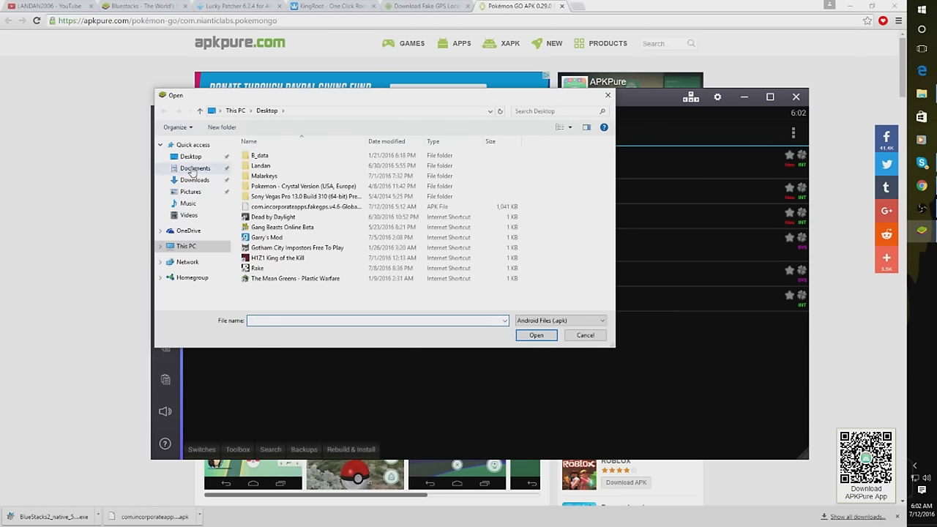
{"action": "left_click", "coordinate": [191, 157]}
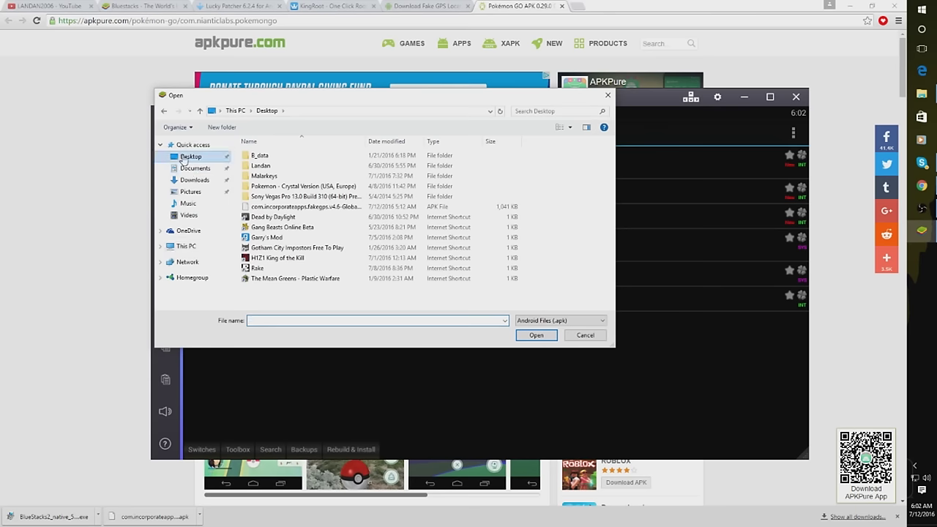
{"action": "left_click", "coordinate": [280, 208]}
{"action": "left_click", "coordinate": [537, 336]}
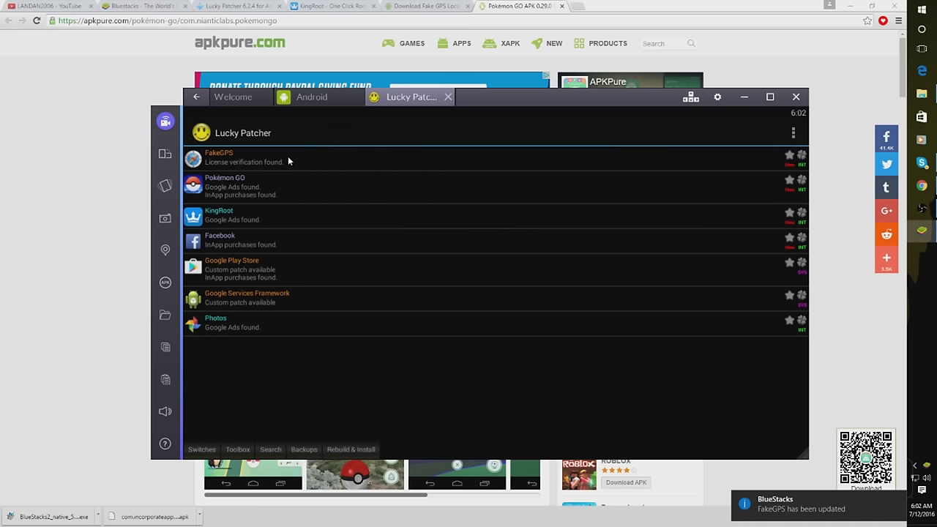
Launch FakeGPS from its entry in Lucky Patcher and dismiss the How to operate instructions
{"action": "left_click", "coordinate": [288, 157]}
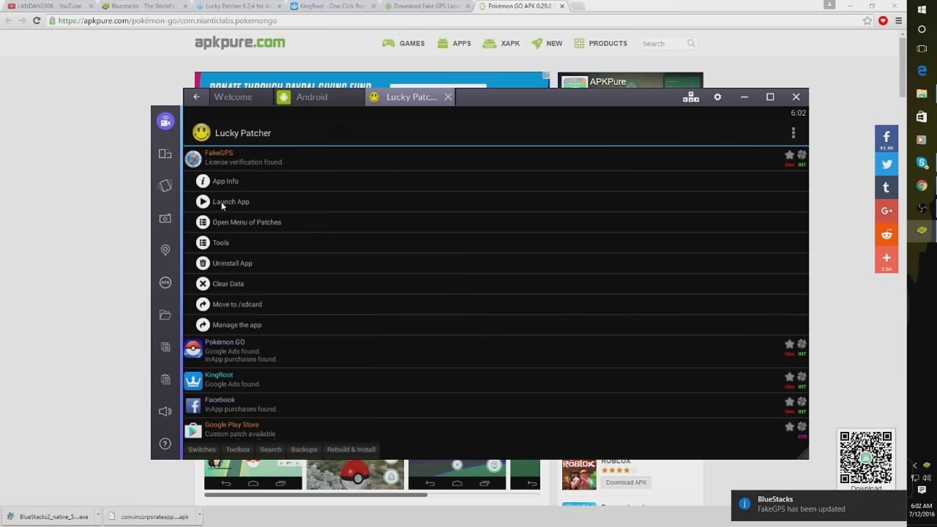
{"action": "left_click", "coordinate": [221, 203]}
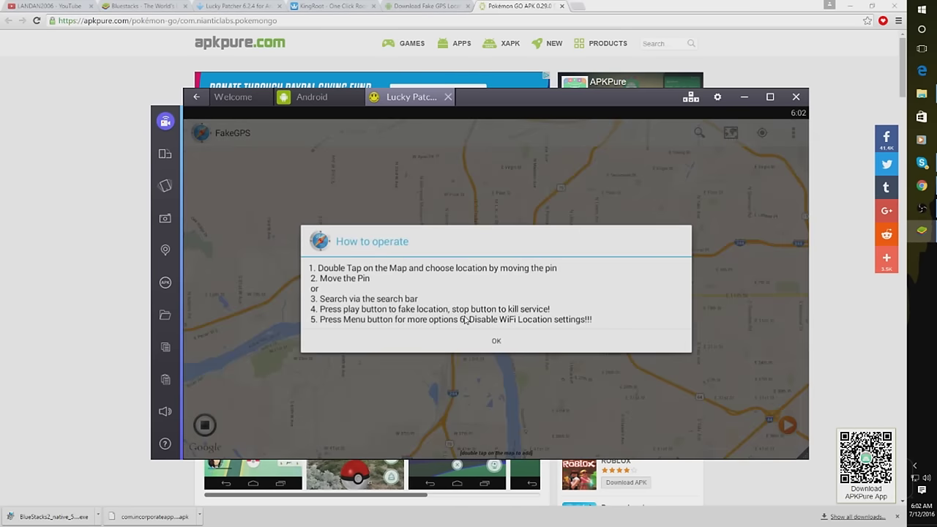
{"action": "left_click", "coordinate": [495, 342]}
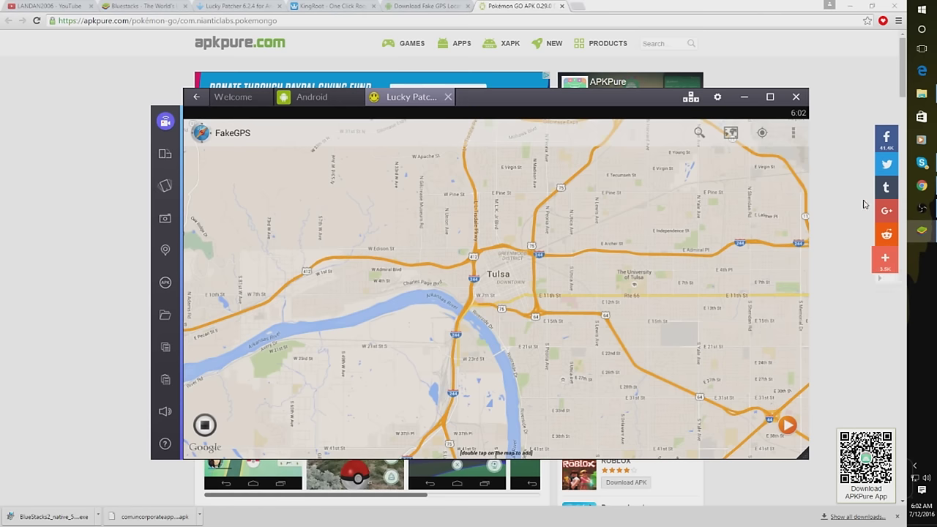
Enable Expert Mode in the FakeGPS settings and accept its notice
{"action": "left_click", "coordinate": [793, 134]}
{"action": "left_click", "coordinate": [735, 229]}
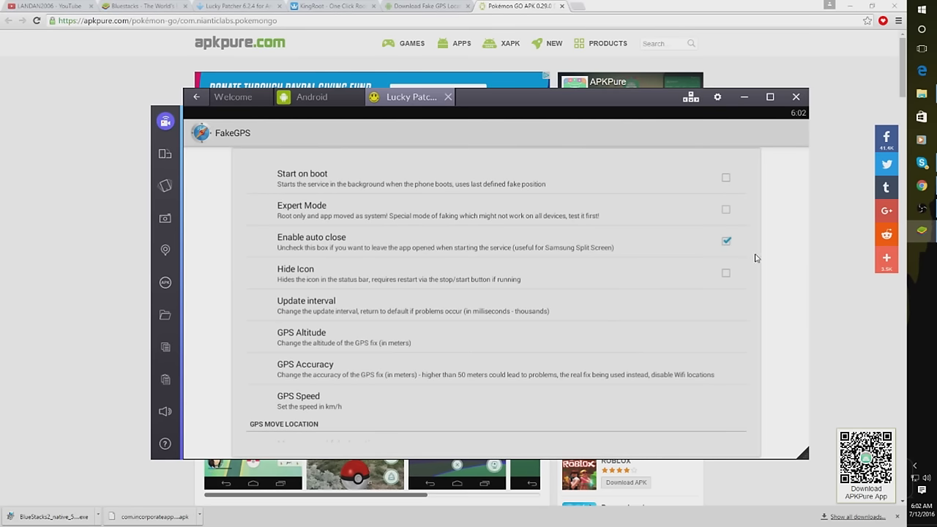
{"action": "left_click", "coordinate": [725, 212]}
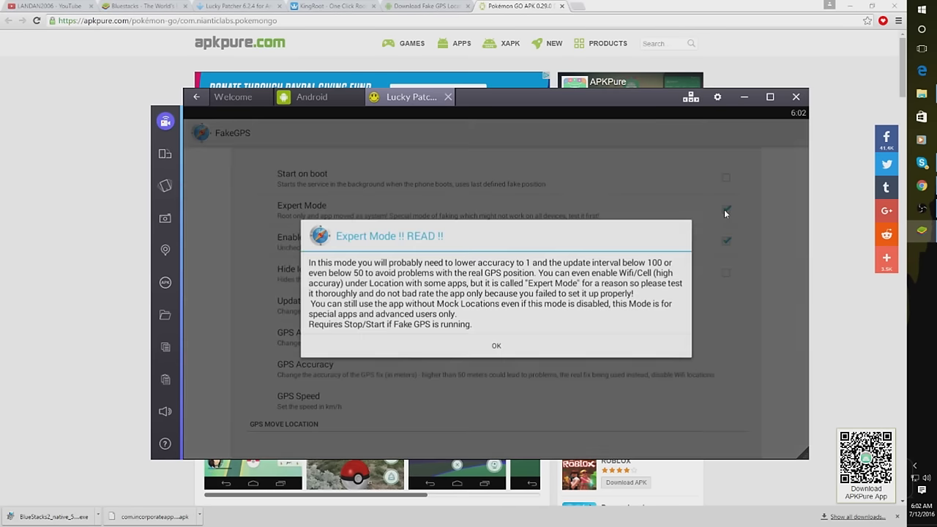
{"action": "left_click", "coordinate": [516, 345]}
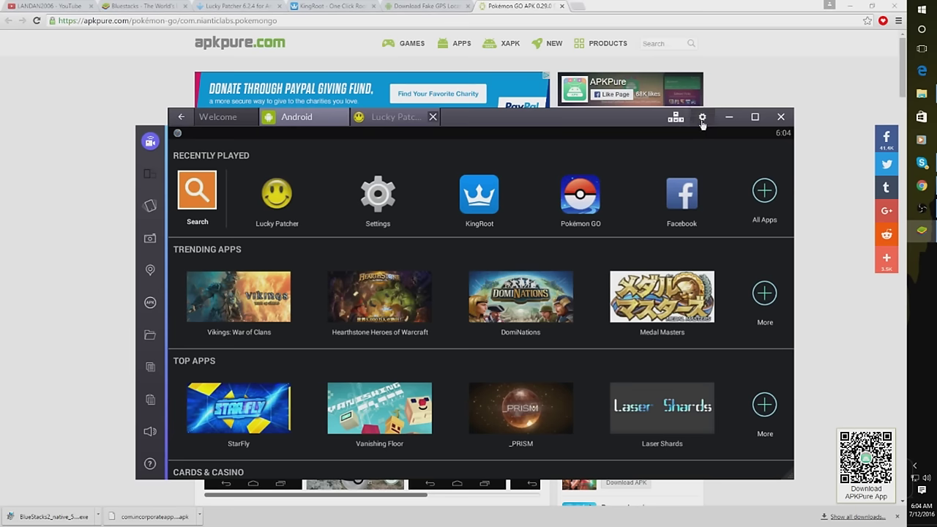
Open the location Mode choice in the Android Location settings of BlueStacks
{"action": "left_click", "coordinate": [702, 118]}
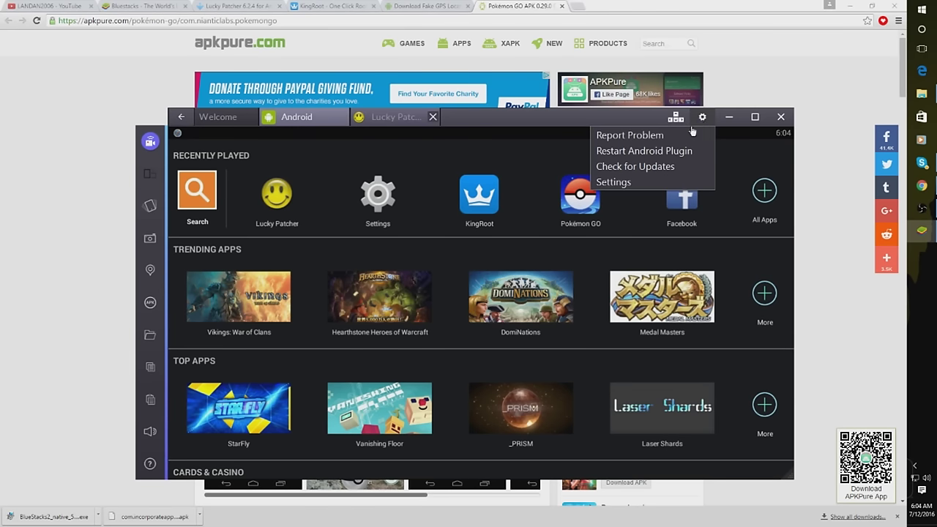
{"action": "left_click", "coordinate": [618, 183]}
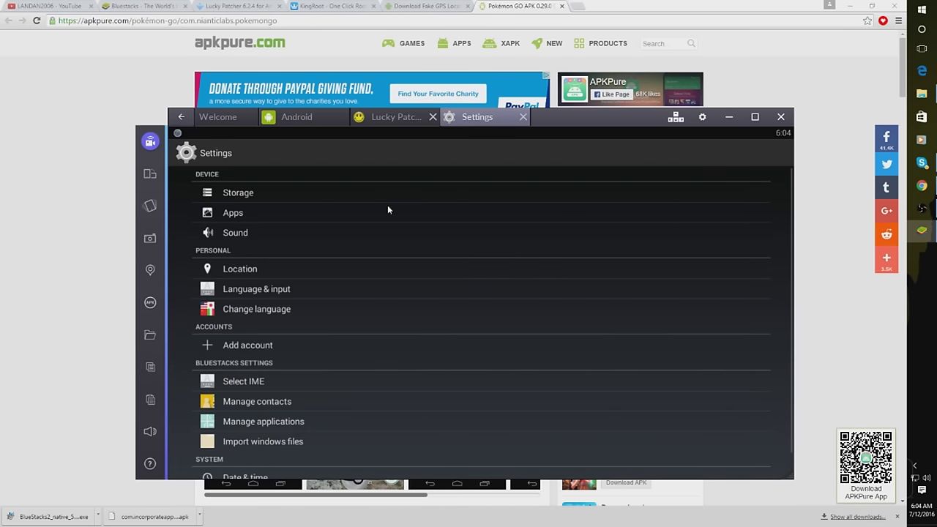
{"action": "left_click", "coordinate": [230, 269]}
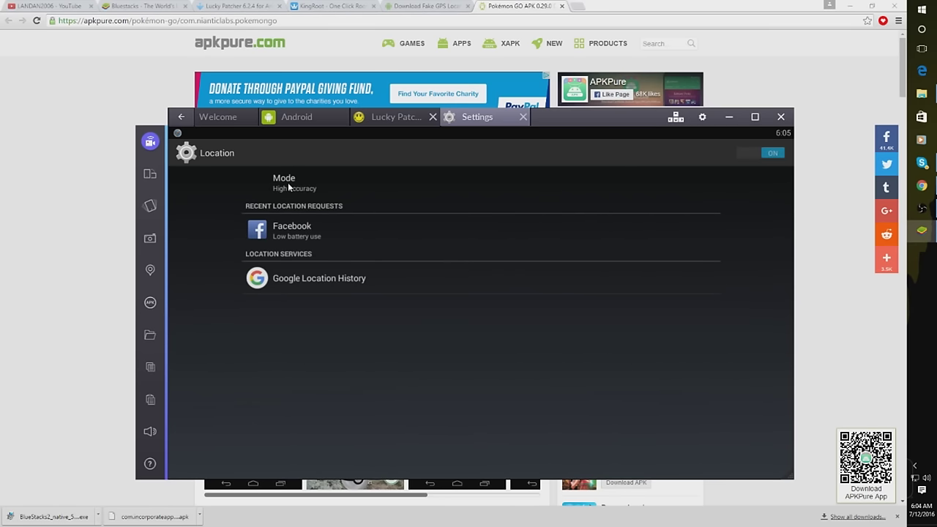
{"action": "left_click", "coordinate": [288, 183]}
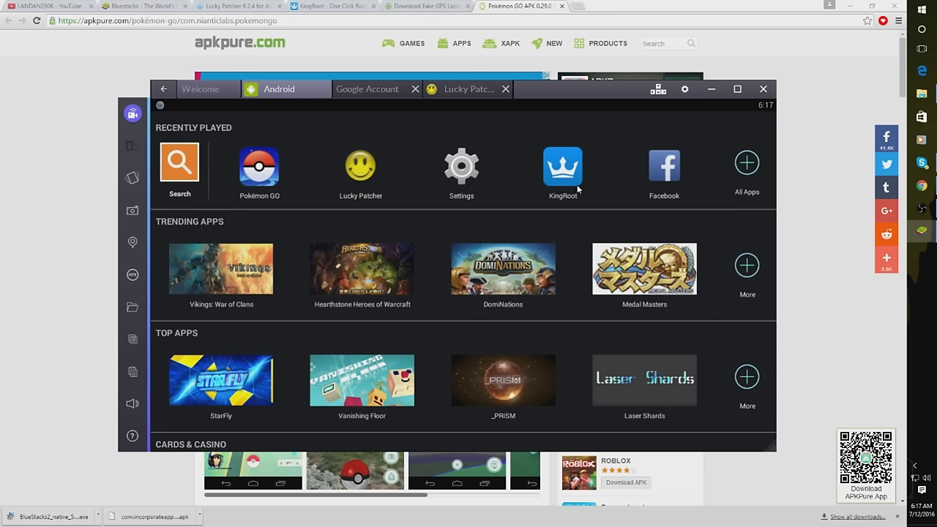
Switch to Windows Settings, check the device location status under Privacy without changing it, and close Settings
{"action": "left_click", "coordinate": [921, 13]}
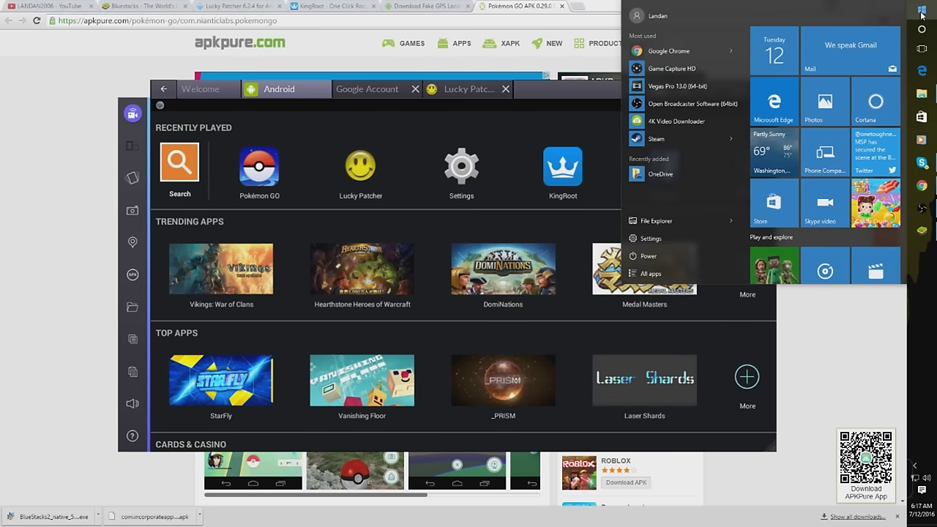
{"action": "left_click", "coordinate": [648, 239]}
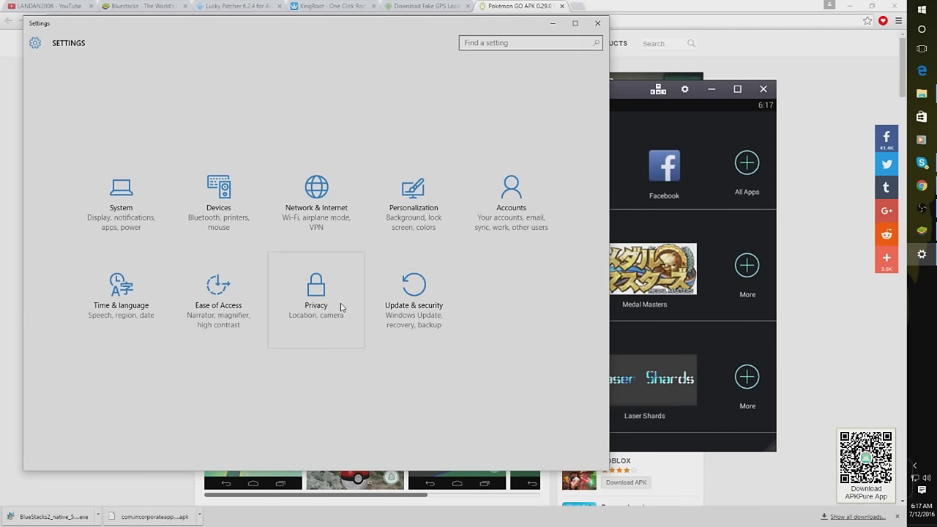
{"action": "left_click", "coordinate": [317, 301]}
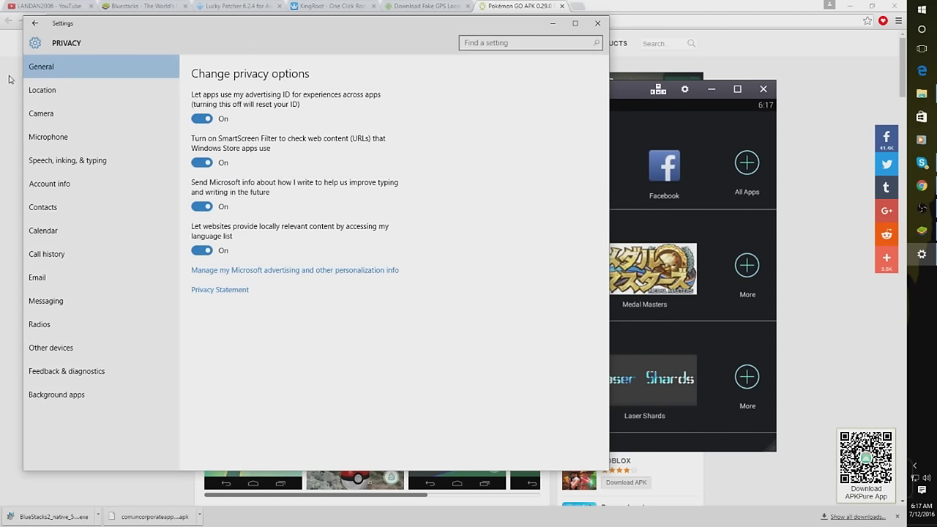
{"action": "left_click", "coordinate": [59, 91]}
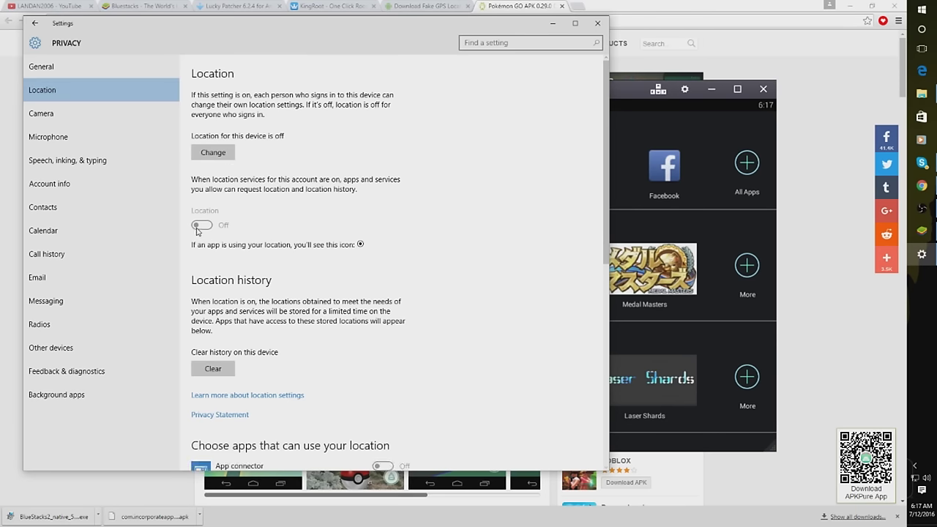
{"action": "left_click", "coordinate": [210, 153]}
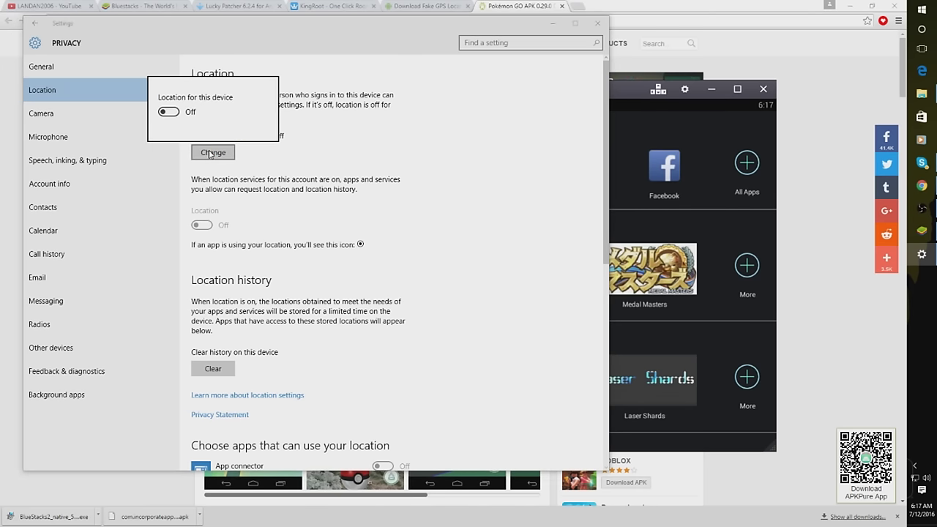
{"action": "left_click", "coordinate": [327, 165]}
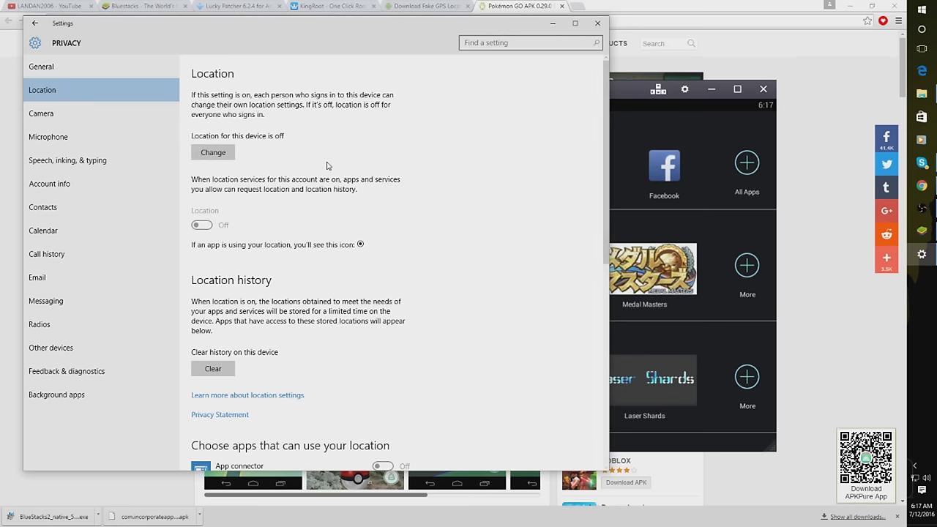
{"action": "left_click", "coordinate": [598, 24]}
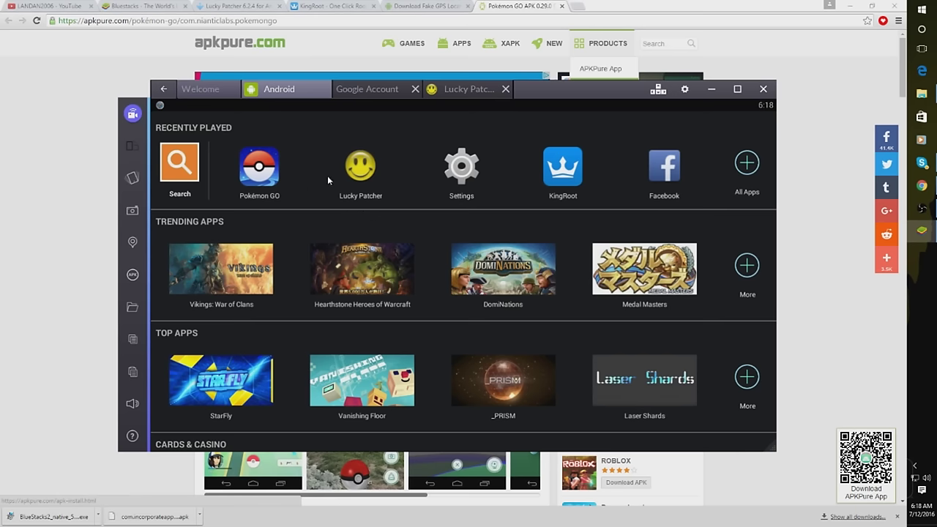
Launch FakeGPS from Lucky Patcher, place the pin near the Perot Museum in downtown Dallas and start the fake location
{"action": "left_click", "coordinate": [350, 175]}
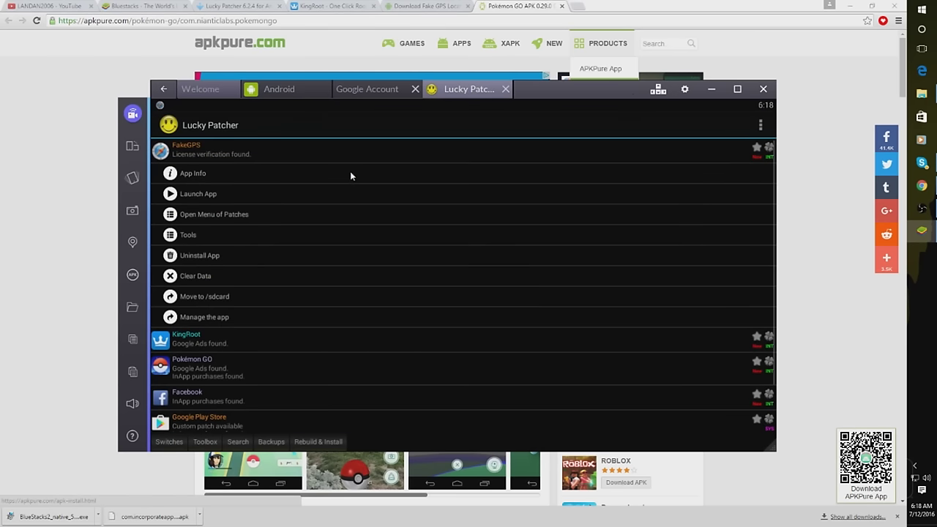
{"action": "left_click", "coordinate": [206, 195]}
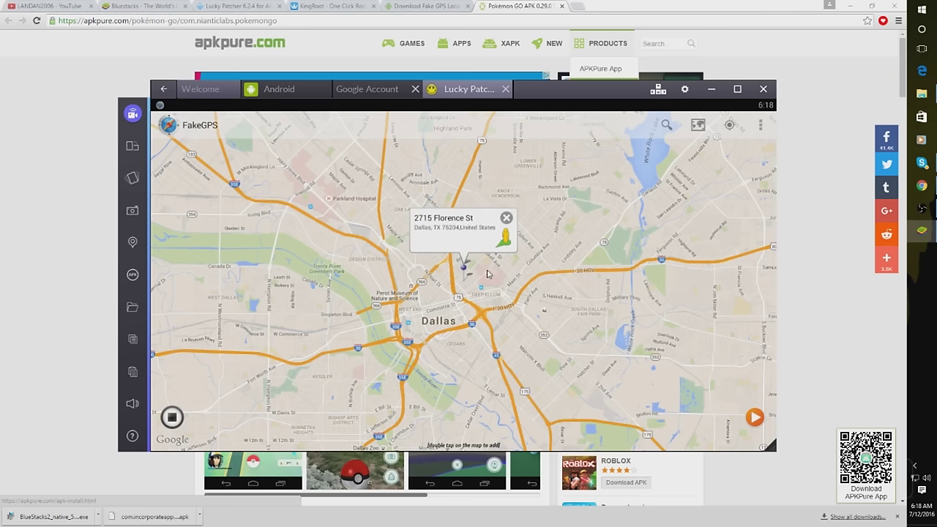
{"action": "double_click", "coordinate": [430, 290]}
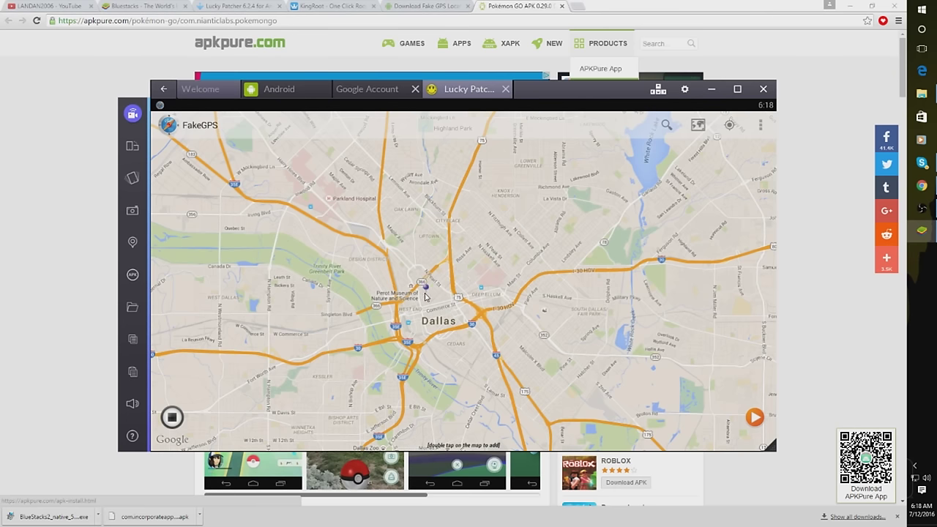
{"action": "left_click", "coordinate": [756, 417]}
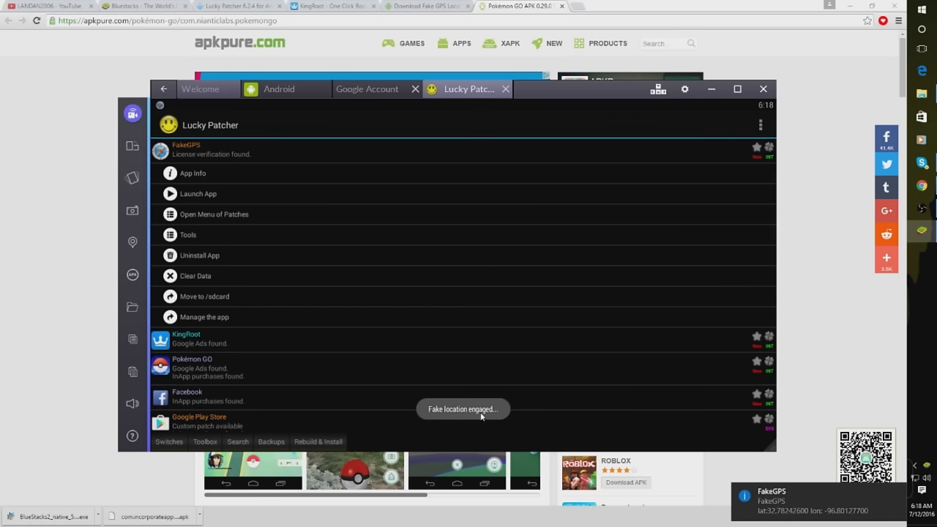
Launch Pokémon GO from the Android home screen, open the gym on the map and go through its introduction
{"action": "left_click", "coordinate": [307, 92]}
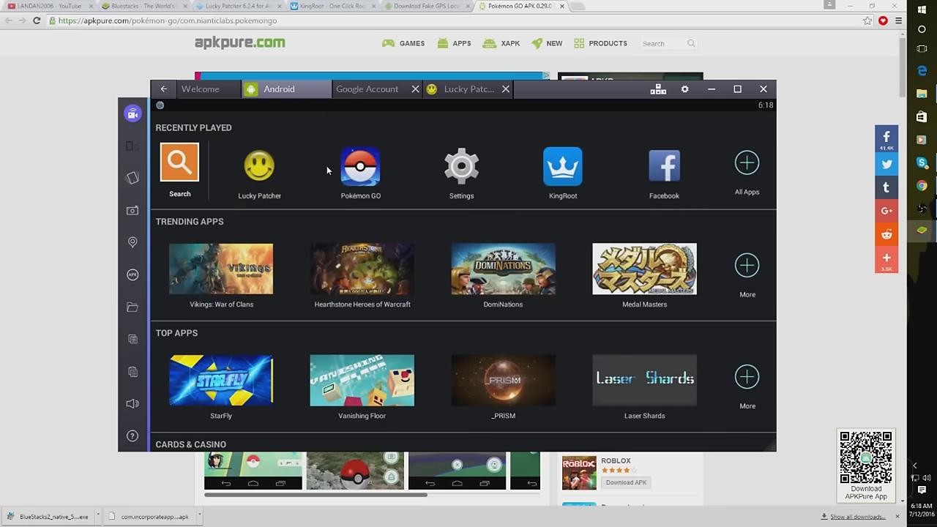
{"action": "left_click", "coordinate": [360, 169]}
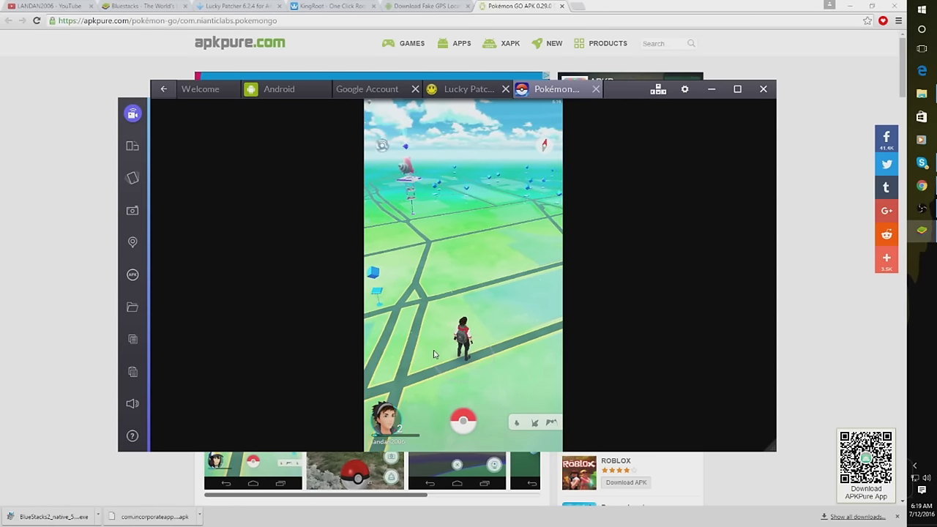
{"action": "left_click", "coordinate": [453, 170]}
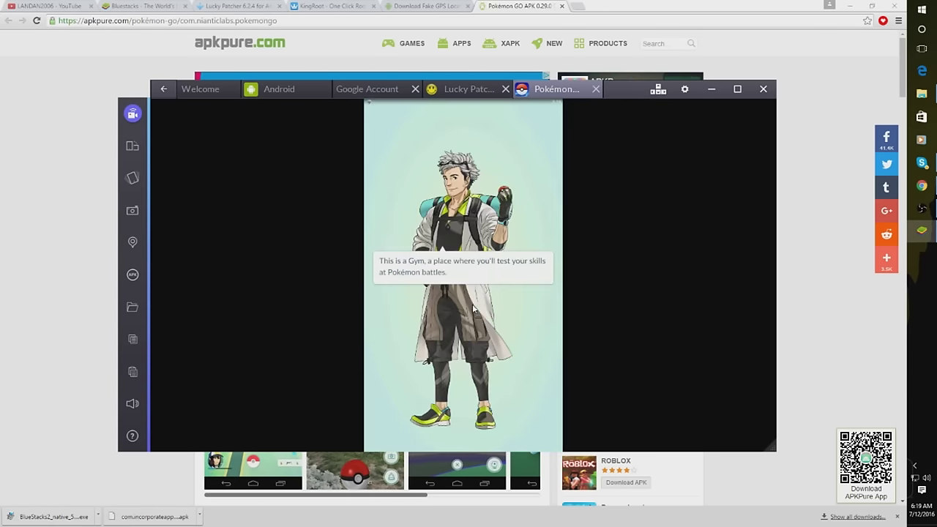
{"action": "left_click", "coordinate": [475, 307]}
{"action": "left_click", "coordinate": [473, 306]}
{"action": "left_click", "coordinate": [473, 306]}
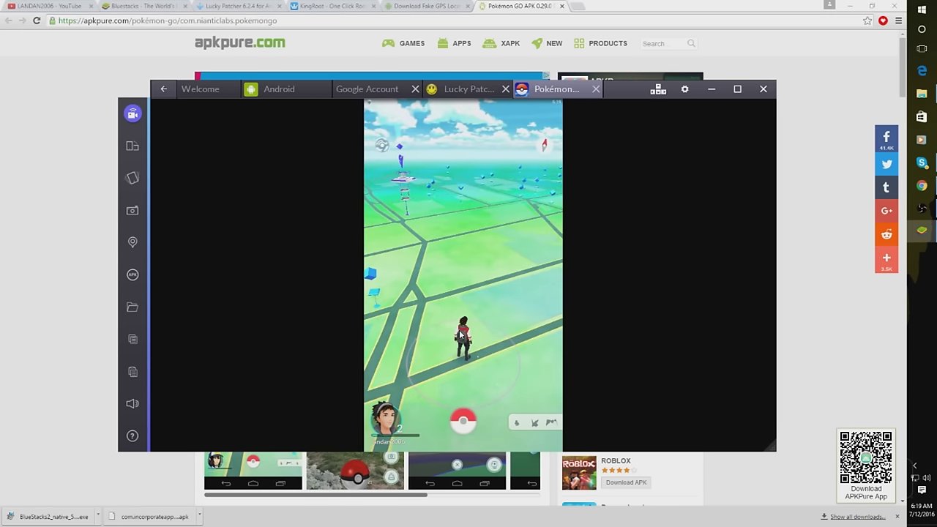
Reopen FakeGPS from the notifications, move the pin north to 2400-2506 Maple Ave, Dallas, and start the fake location
{"action": "left_click_drag", "start_coordinate": [371, 109], "coordinate": [401, 127]}
{"action": "left_click", "coordinate": [401, 127]}
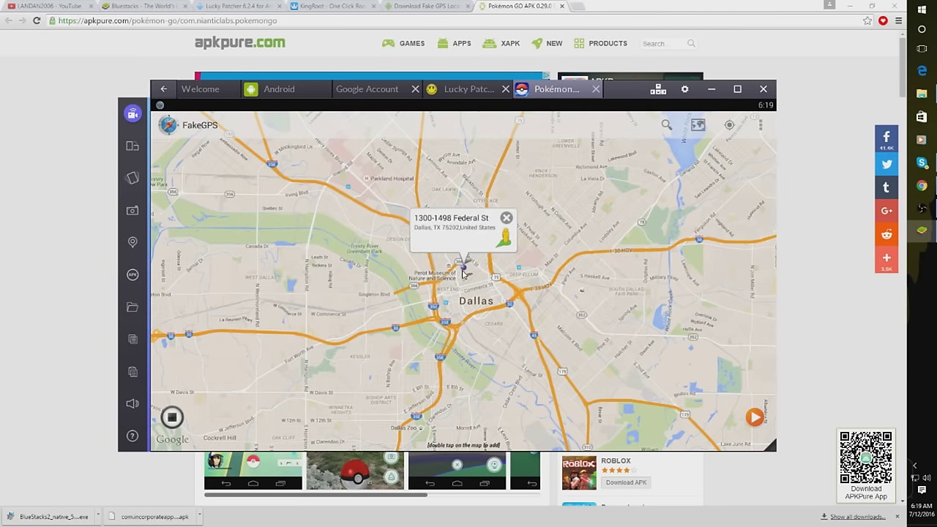
{"action": "left_click", "coordinate": [463, 273]}
{"action": "left_click_drag", "start_coordinate": [463, 272], "coordinate": [460, 230]}
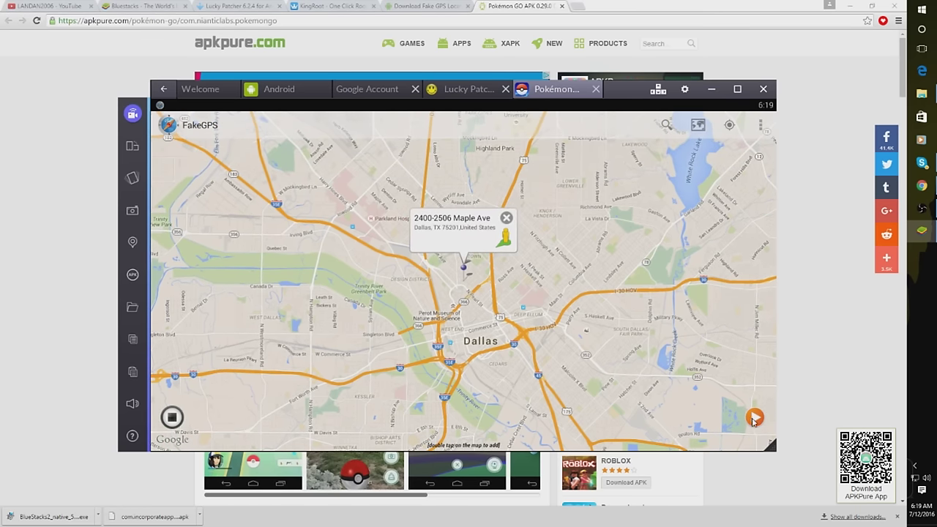
{"action": "left_click", "coordinate": [754, 417]}
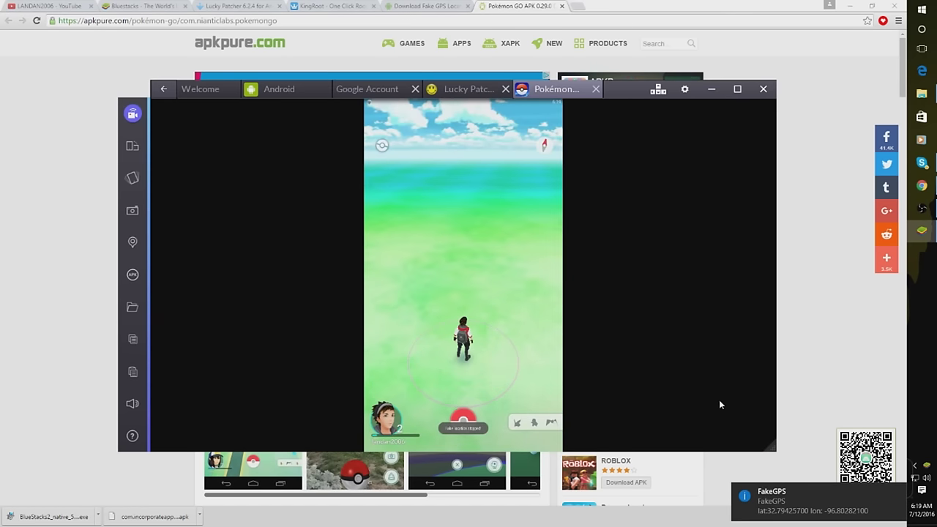
View the list of nearby Pokémon in Pokémon GO and close it
{"action": "left_click", "coordinate": [535, 424]}
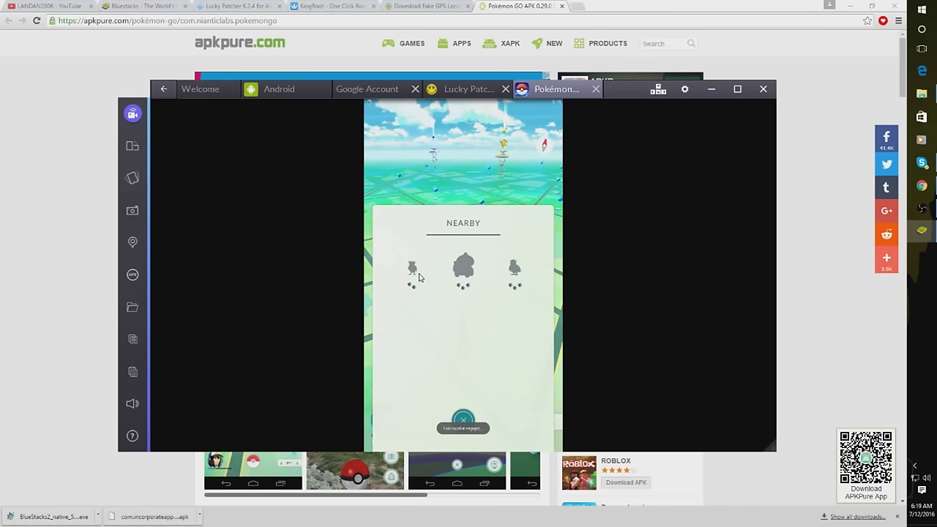
{"action": "left_click", "coordinate": [461, 418]}
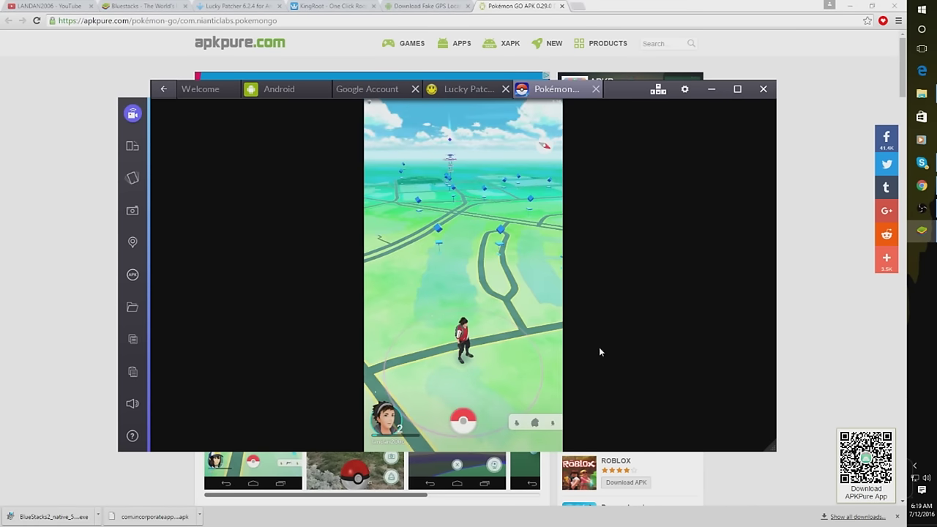